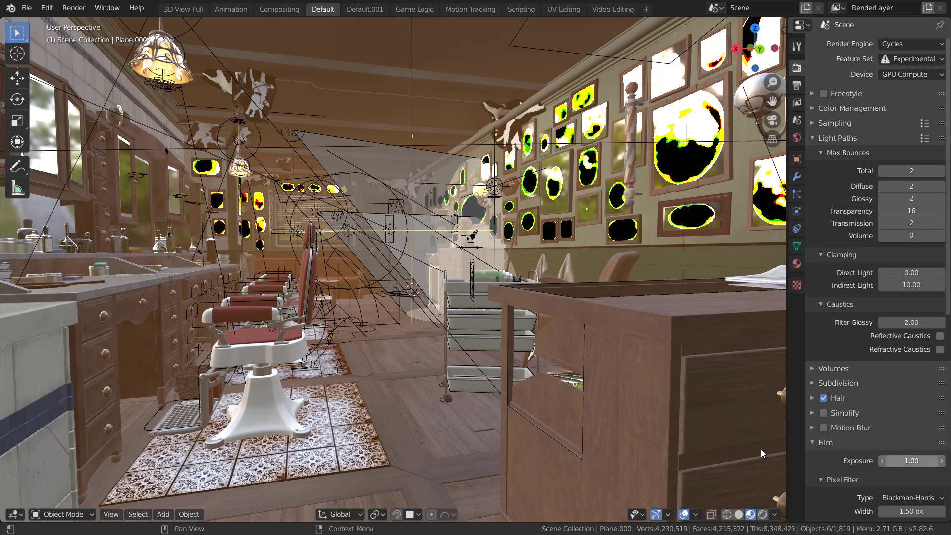
Review the OptiX entry under Cycles Render Devices in the System preferences
left_click(47, 8)
left_click(90, 186)
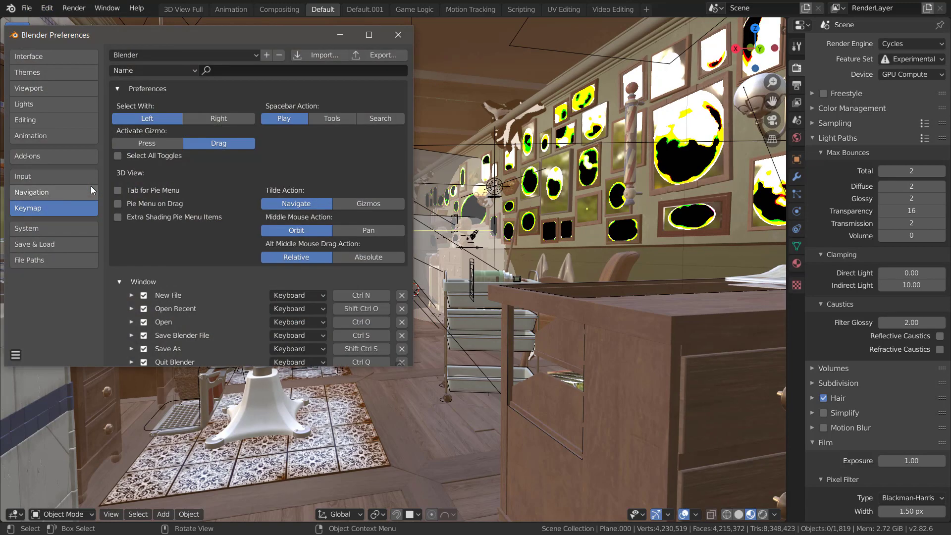
left_click(62, 226)
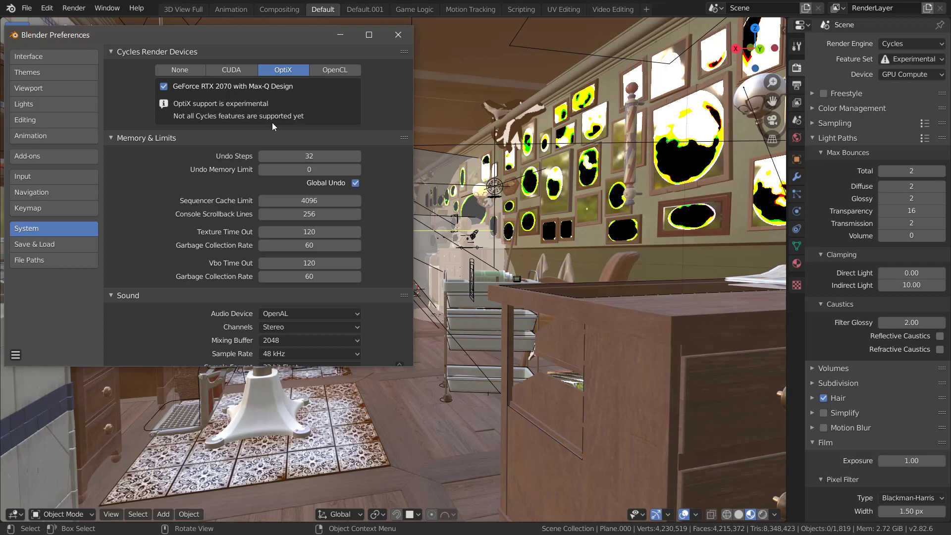
left_click(398, 35)
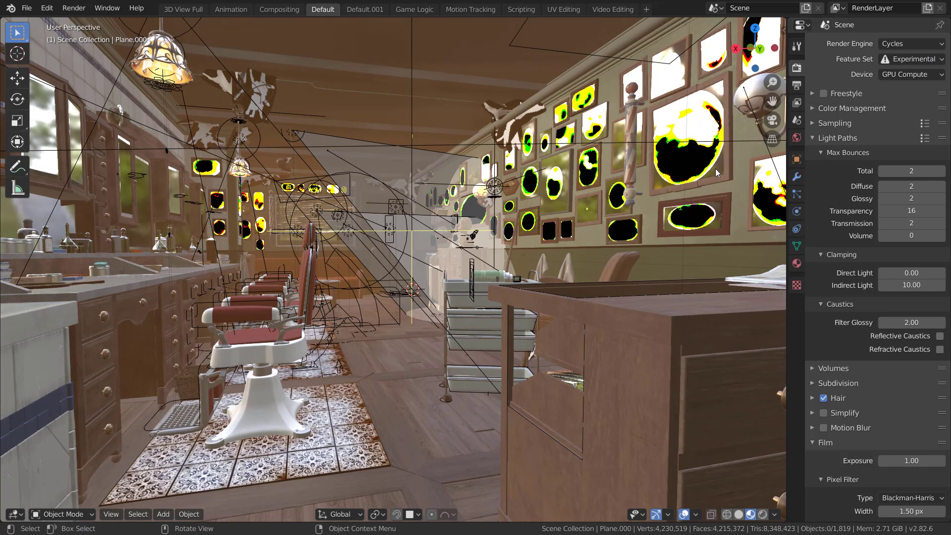
Keep GPU Compute as the render device and bring up the editor type list
left_click(895, 74)
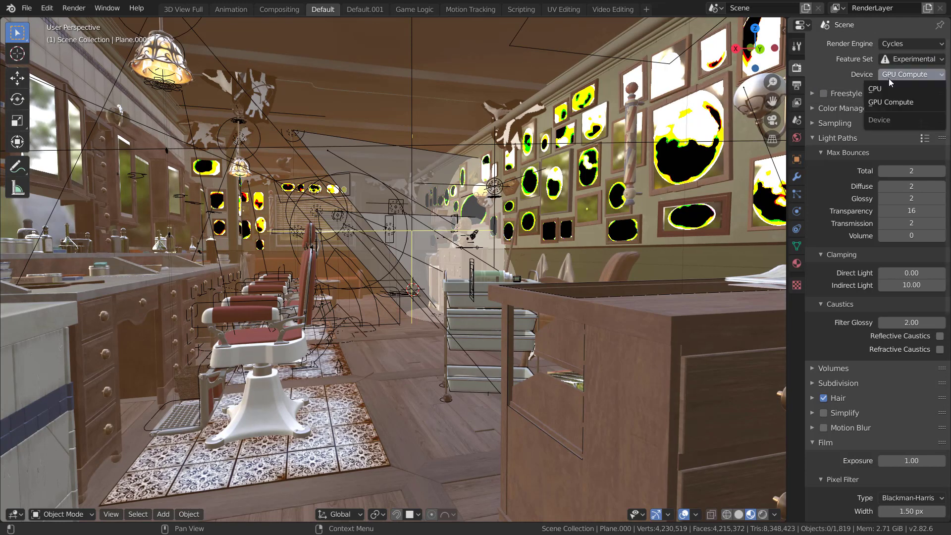
left_click(831, 79)
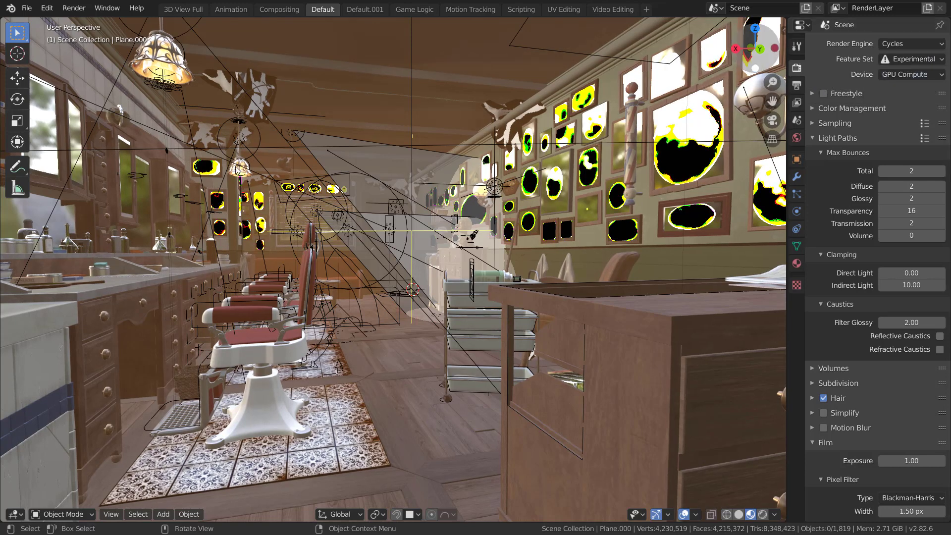
left_click(19, 515)
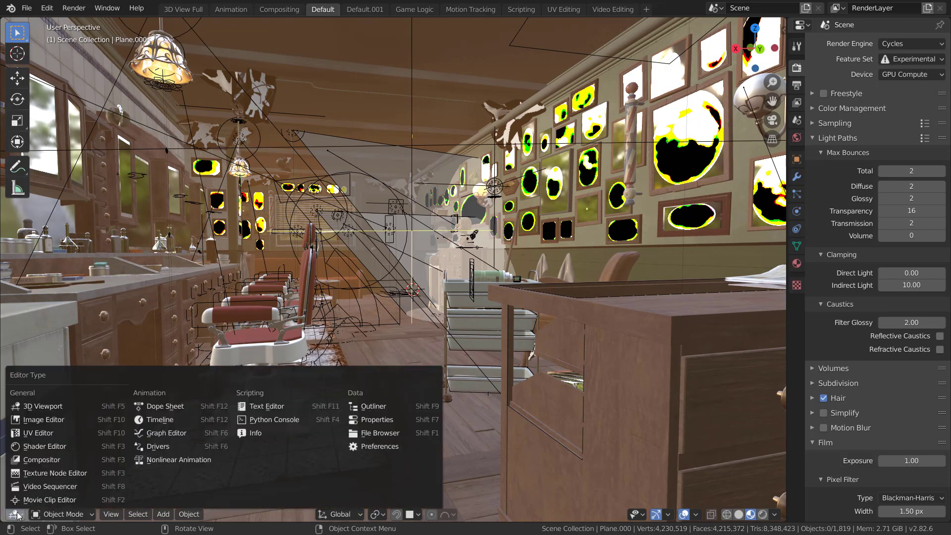
Switch the area to the Image Editor and zoom around the barbershop Render Result
left_click(39, 422)
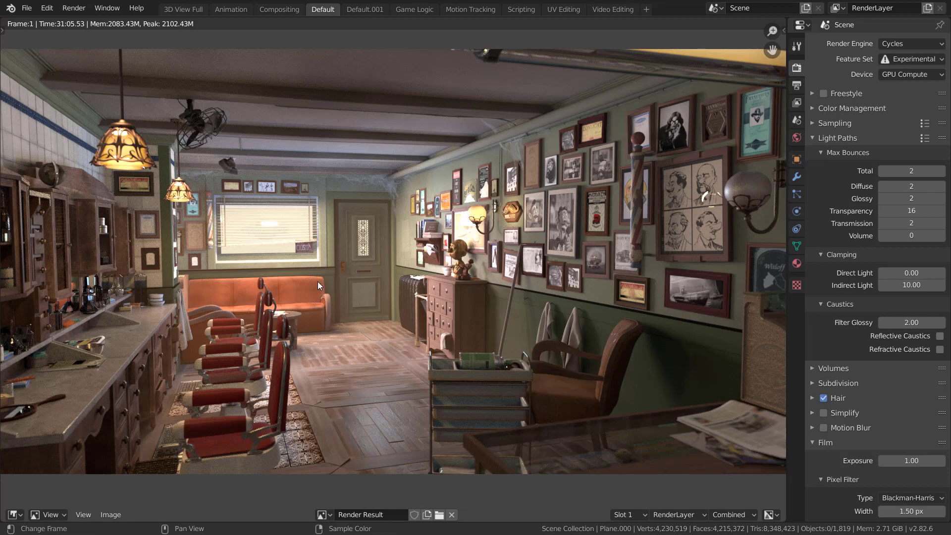
scroll(367, 315, "up", 5)
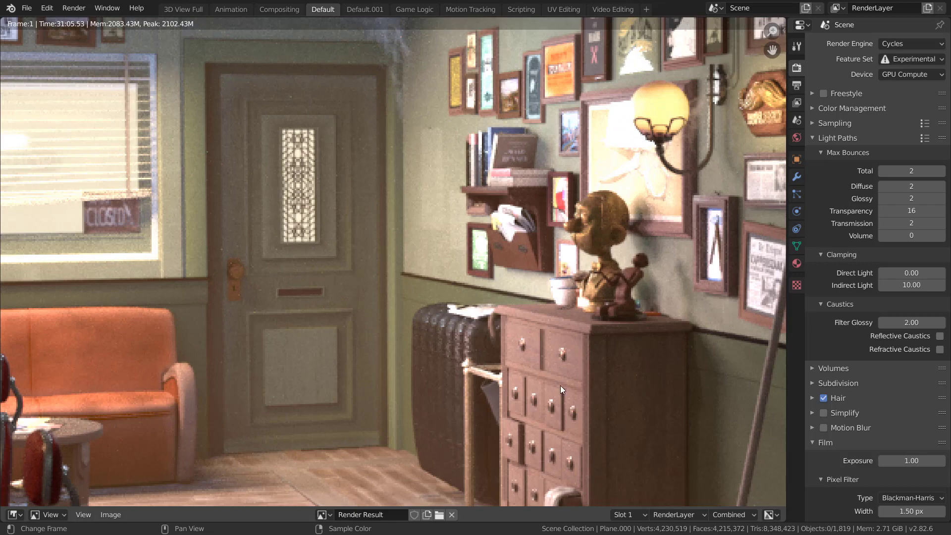
scroll(560, 385, "down", 1)
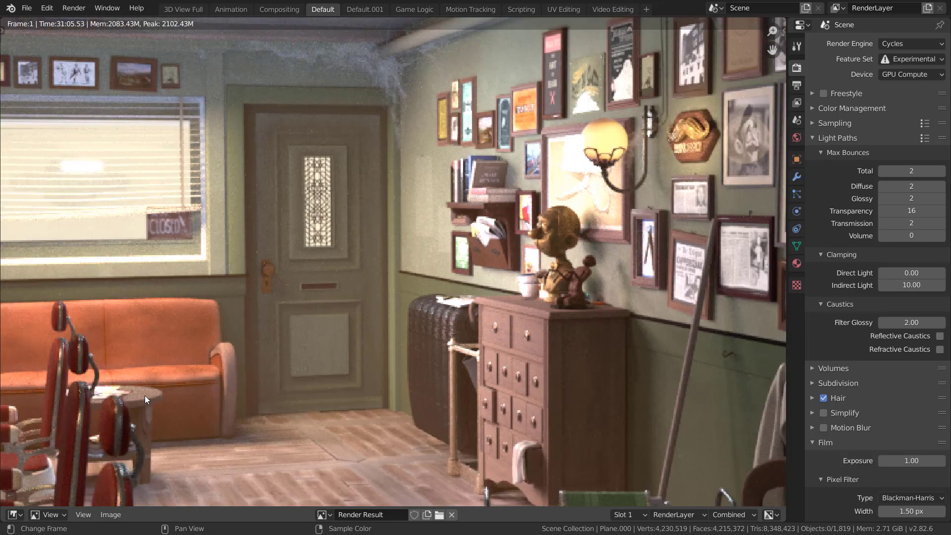
scroll(129, 397, "down", 3)
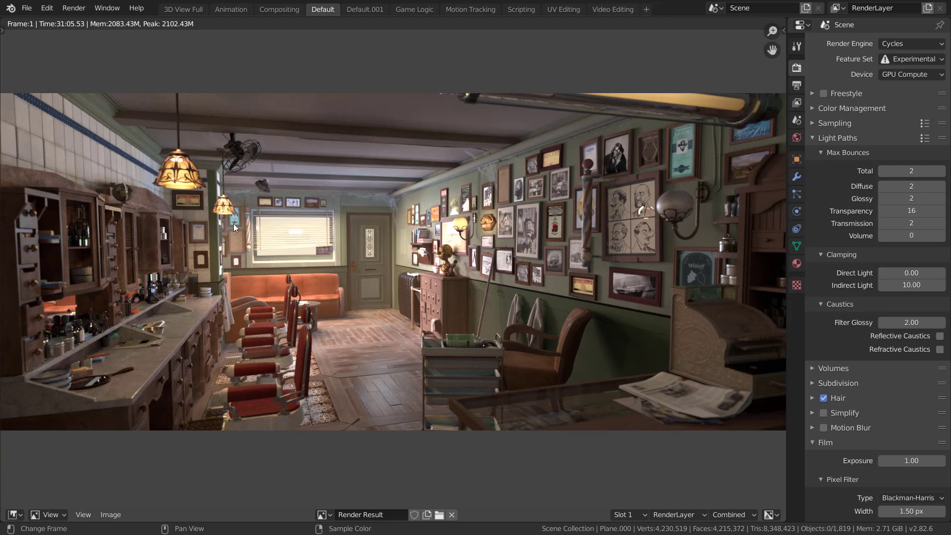
Start a new default scene and scale the cube uniformly to 3.880
left_click(30, 8)
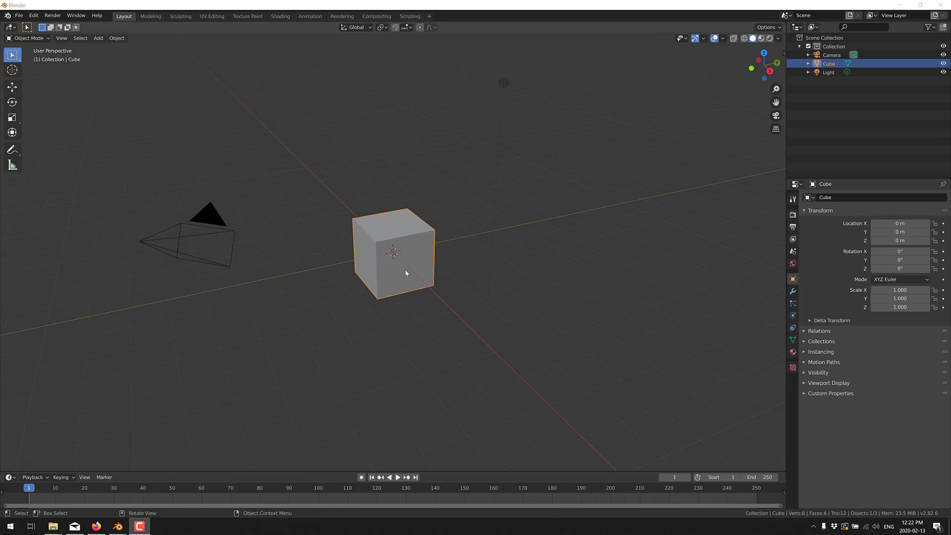
key("s")
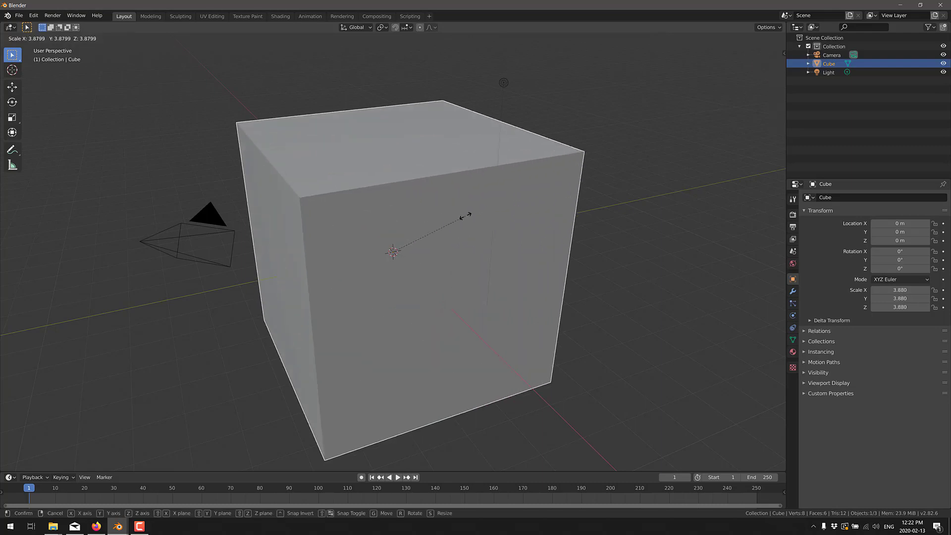
left_click(436, 225)
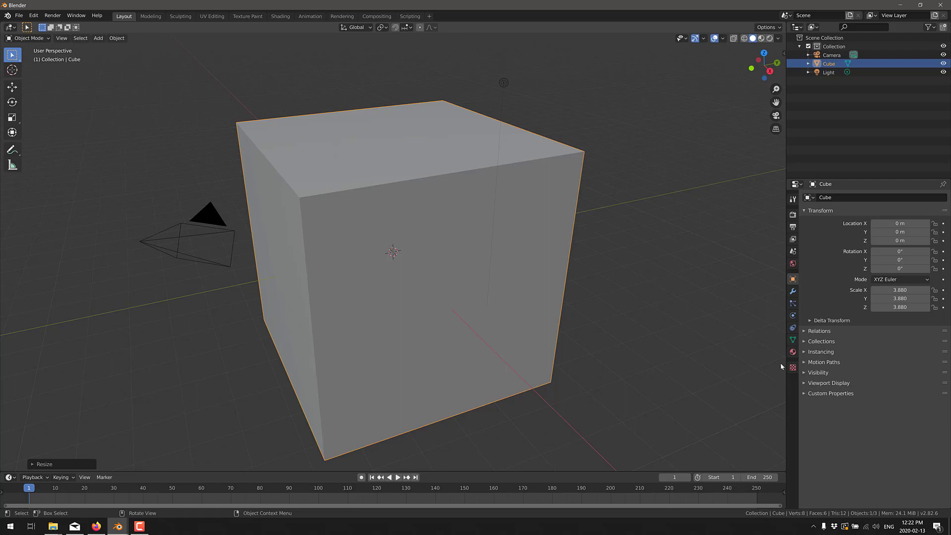
Give the cube Fluid physics as a Liquid Domain and display it in wireframe
left_click(793, 315)
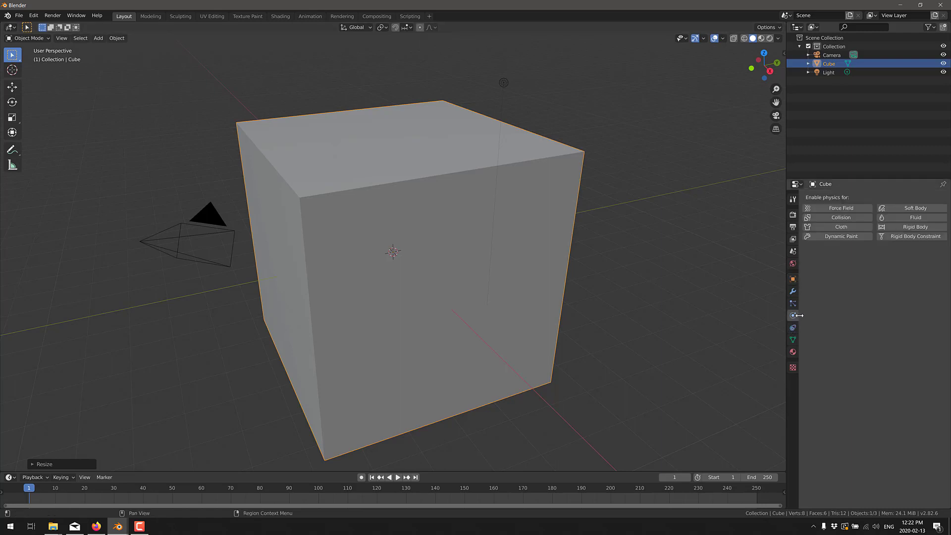
left_click(916, 217)
left_click(894, 262)
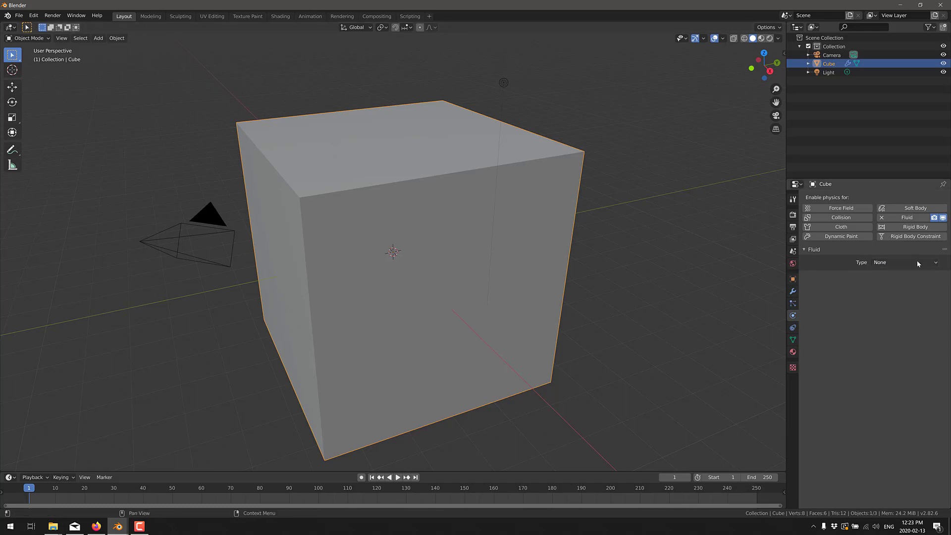
left_click(911, 263)
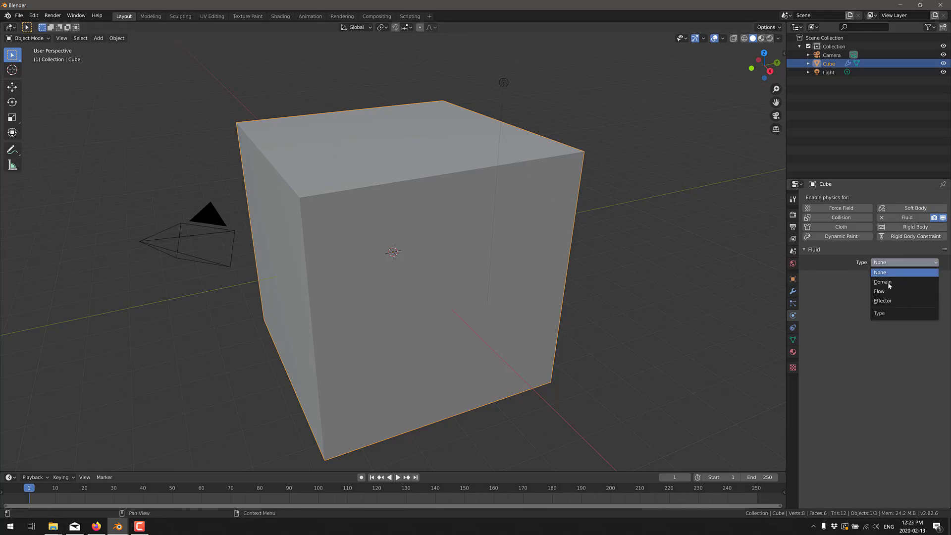
left_click(885, 281)
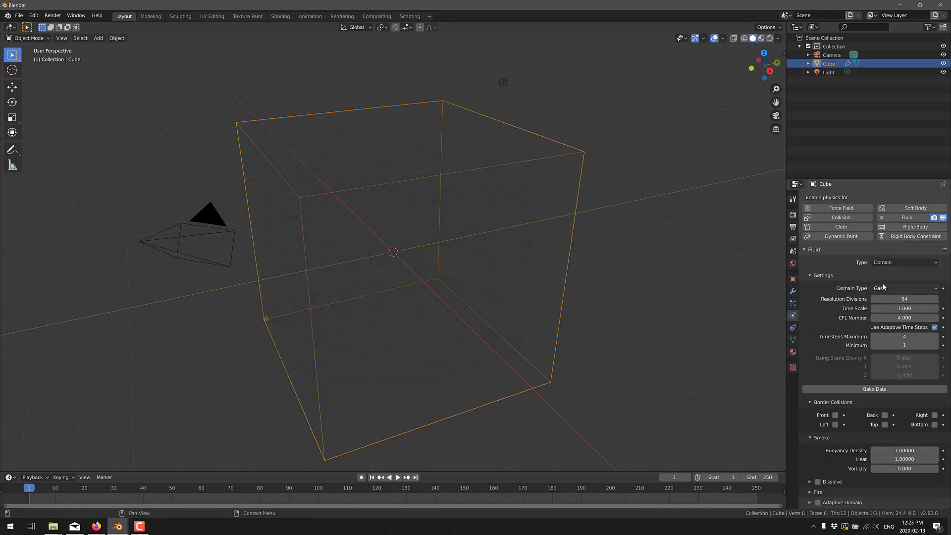
left_click(921, 290)
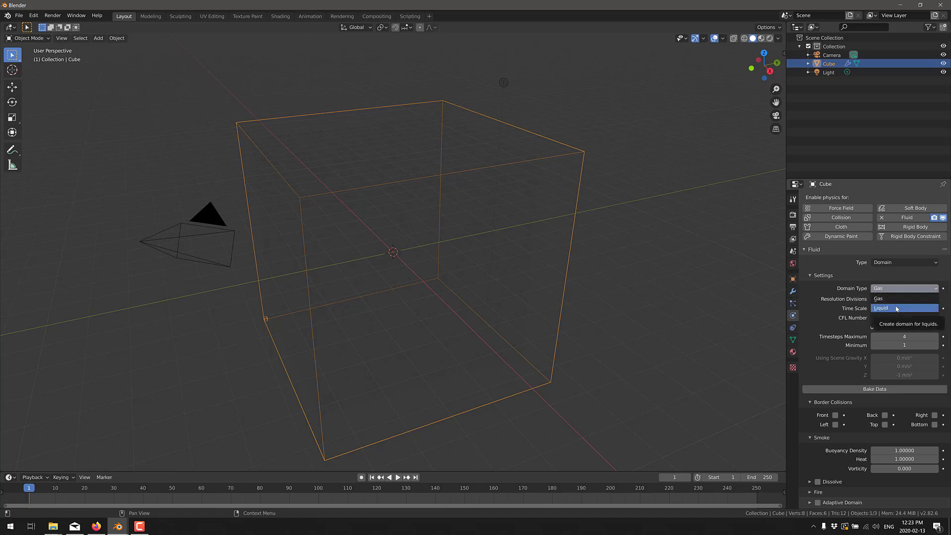
left_click(897, 308)
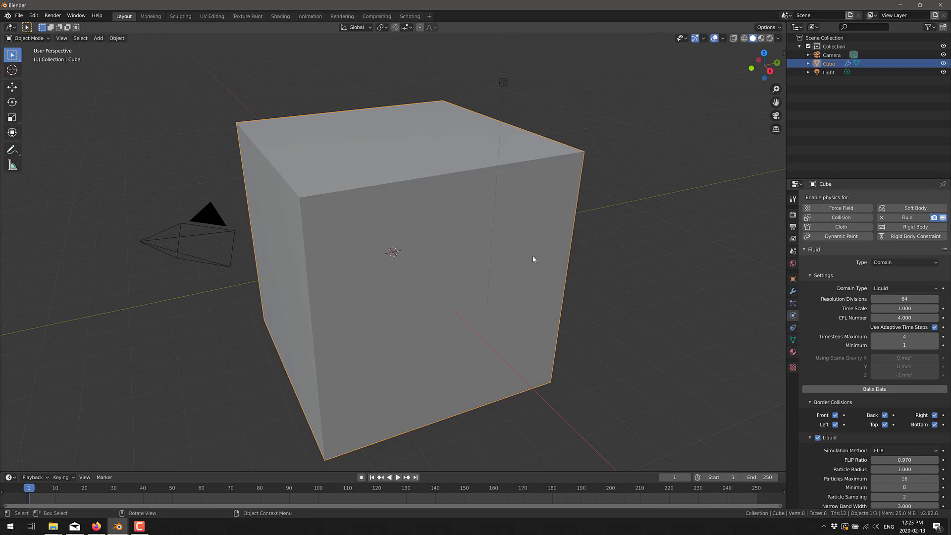
key("z")
left_click(491, 275)
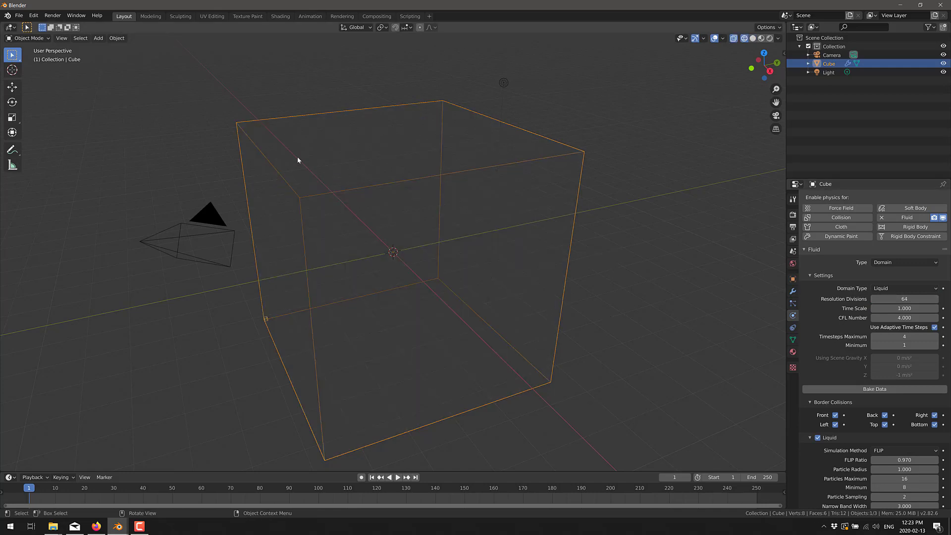
Add a UV Sphere inside the cube
left_click(96, 40)
mouse_move(113, 49)
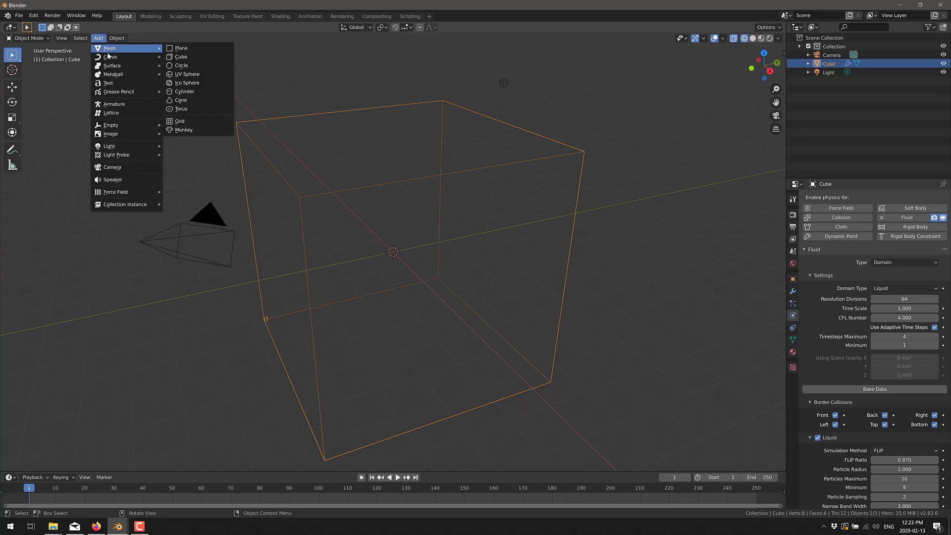
left_click(188, 74)
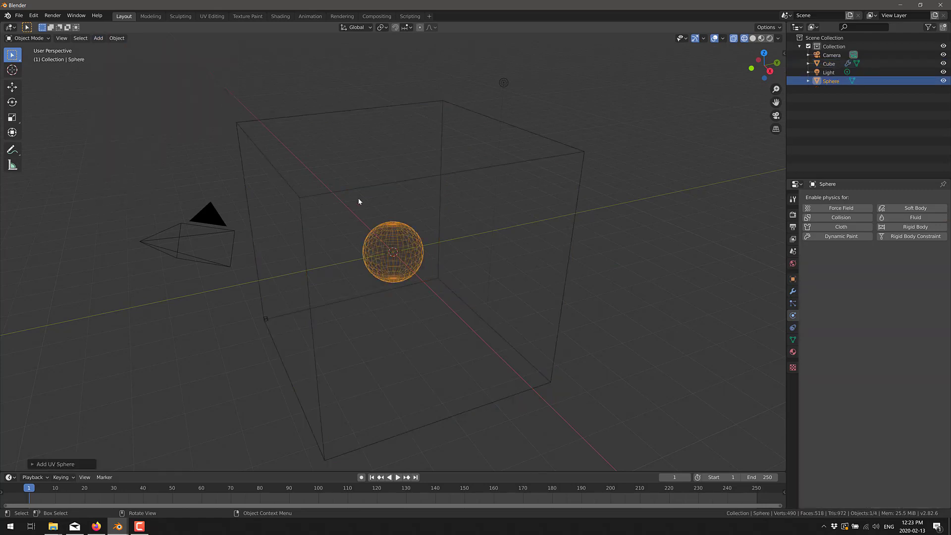
Make the sphere a Liquid Fluid Flow with Geometry behavior, then reselect the cube
left_click(916, 217)
left_click(894, 263)
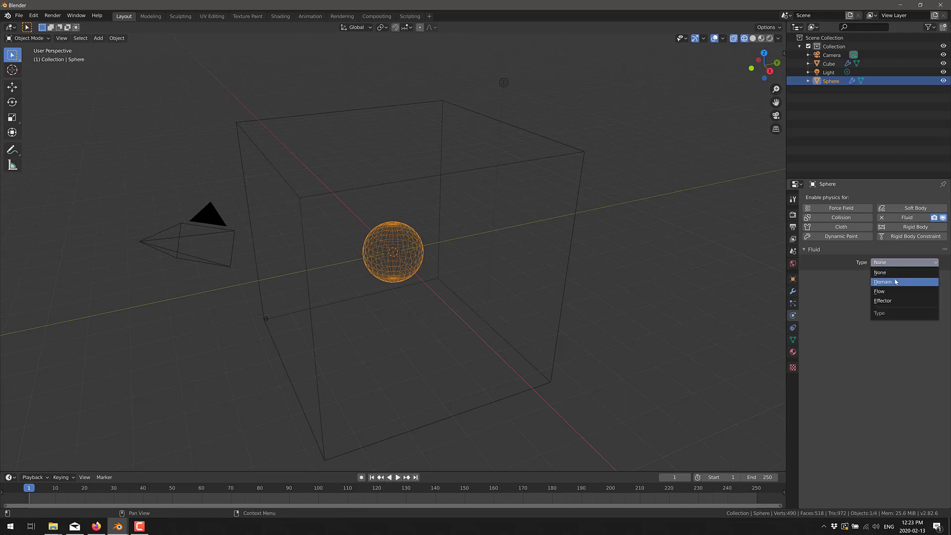
left_click(883, 291)
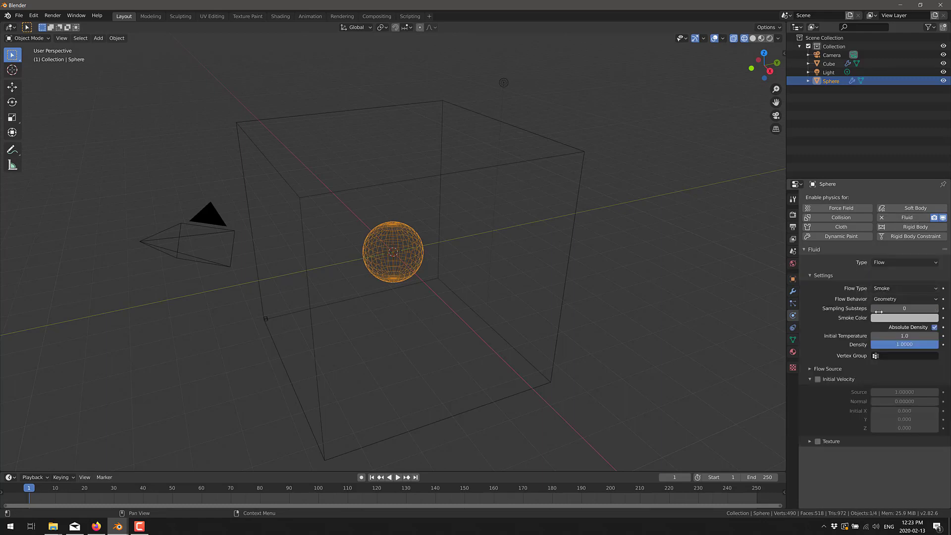
left_click(884, 288)
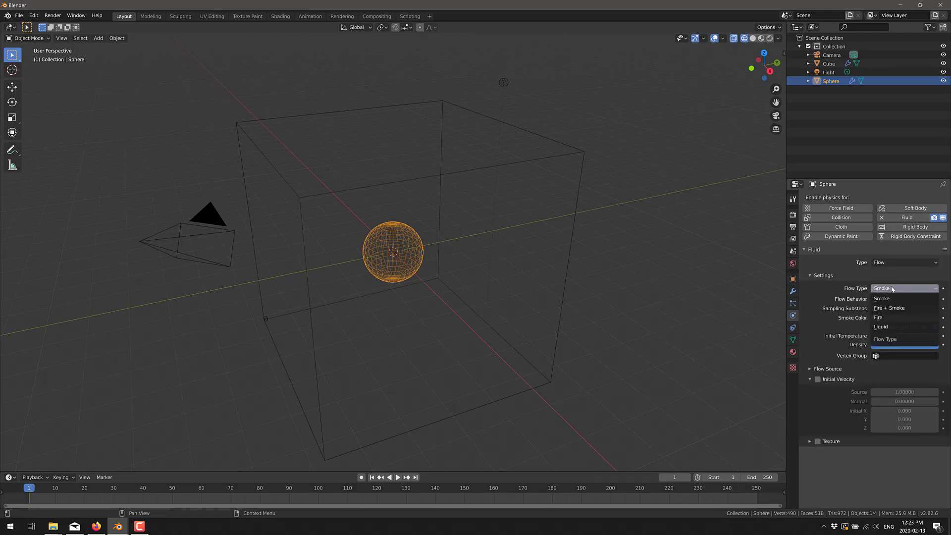
left_click(890, 327)
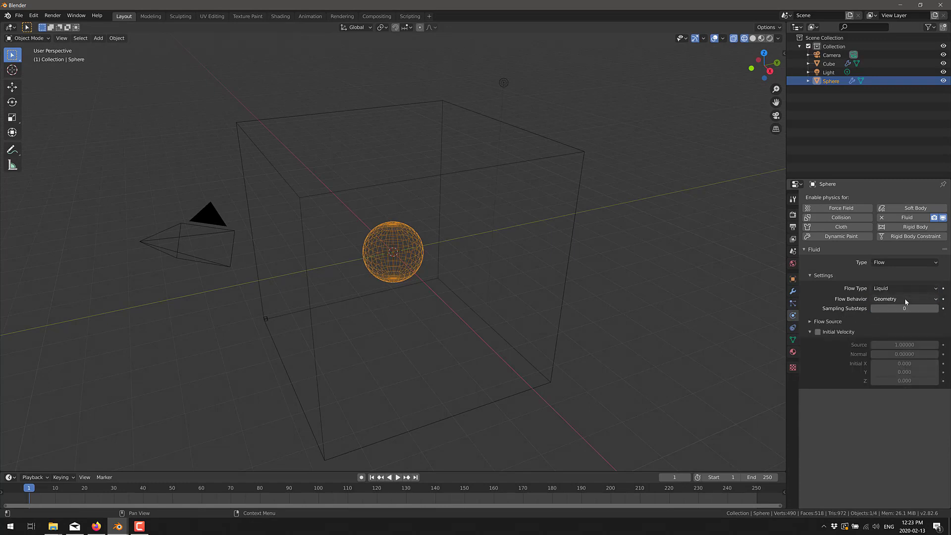
left_click(906, 299)
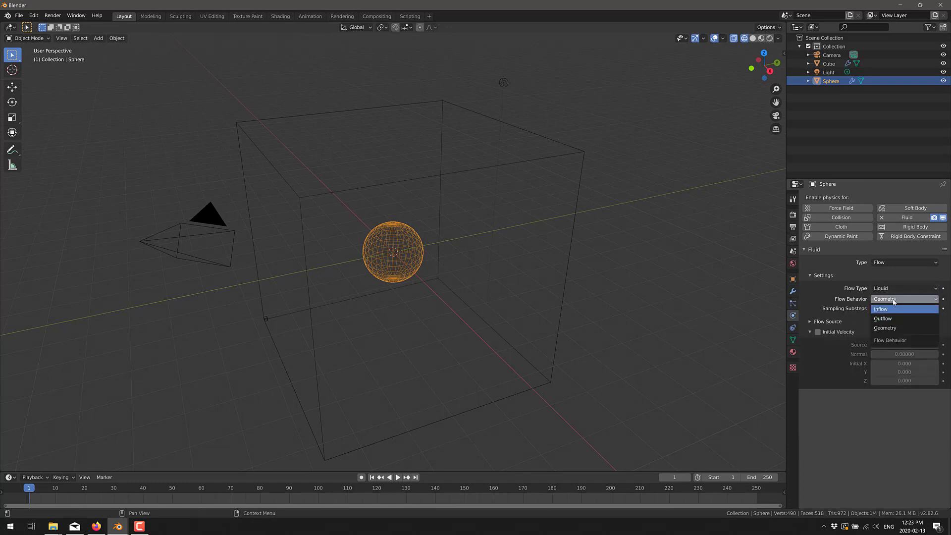
left_click(885, 328)
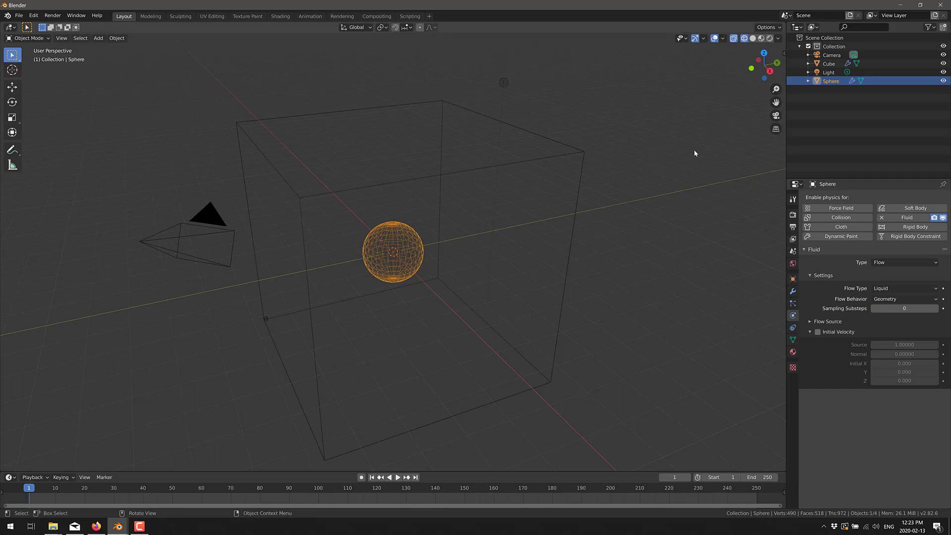
left_click(828, 64)
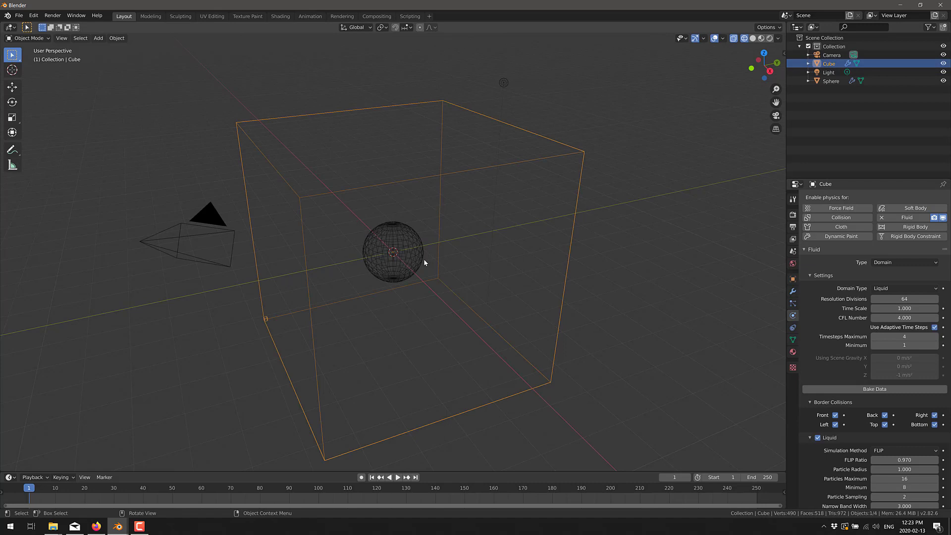
Set the animation end frame to 50 and bake the liquid domain's data, stopping with Esc
scroll(608, 329, "up", 2)
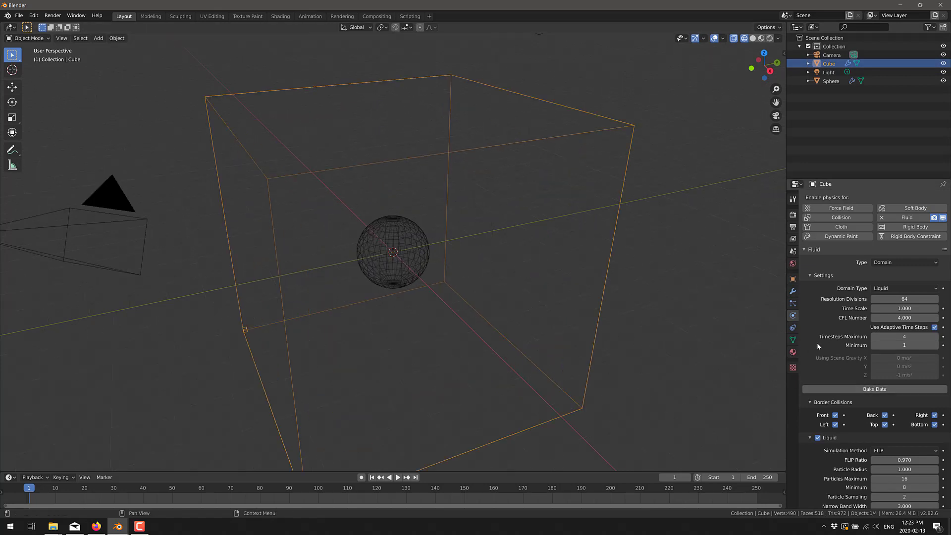
left_click(763, 478)
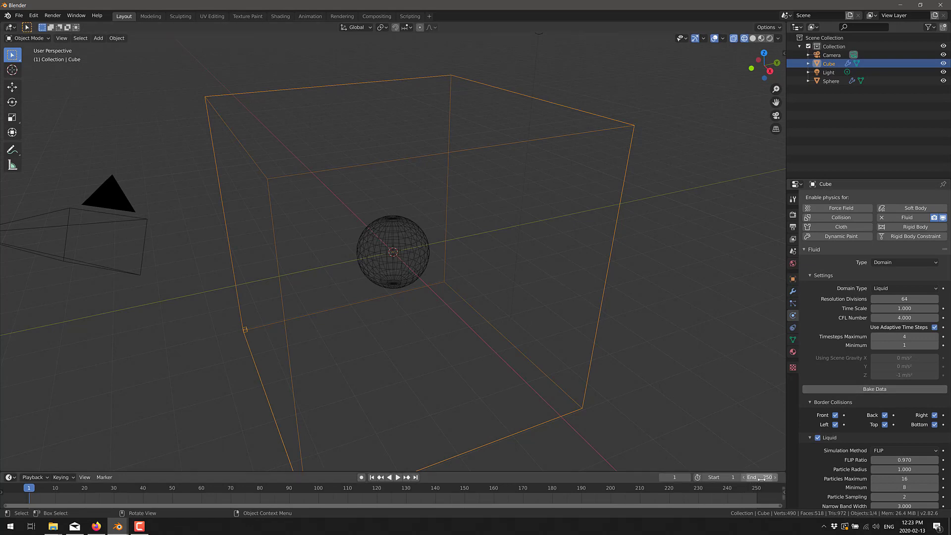
type("50")
key("Return")
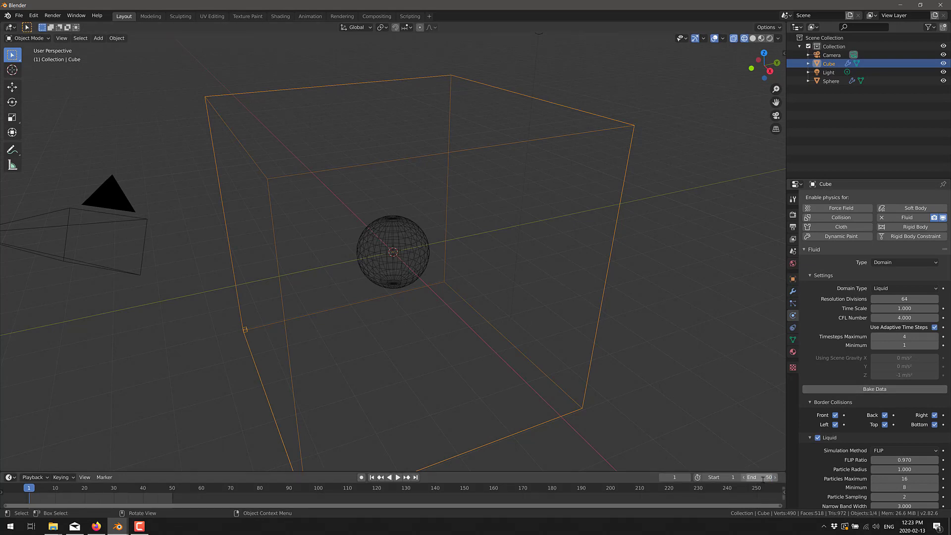
left_click(870, 390)
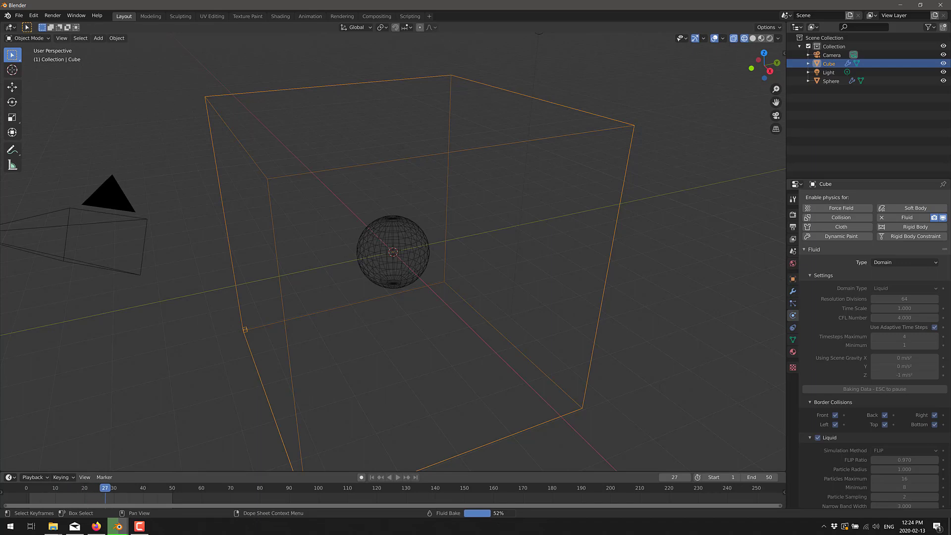
key("Escape")
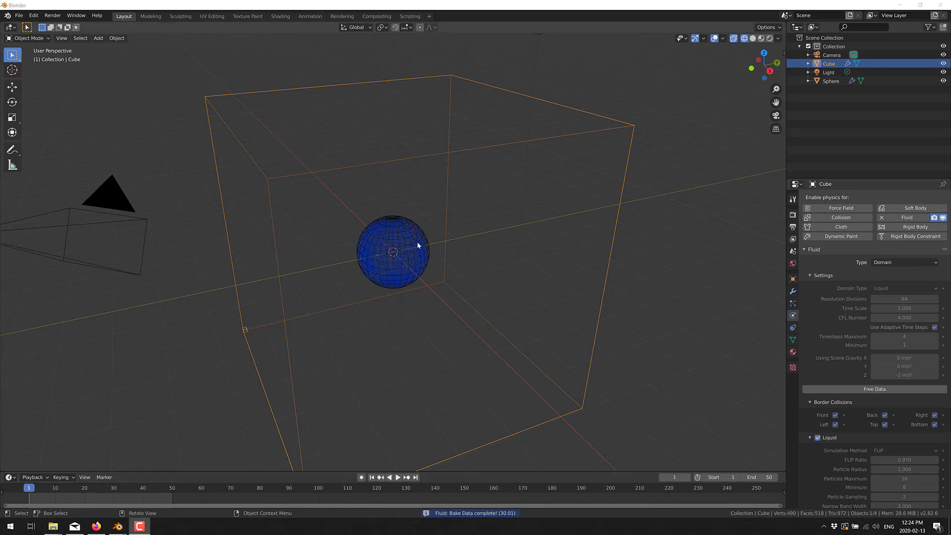
Preview the baked liquid animation and enable the domain's surface Mesh option
left_click(398, 477)
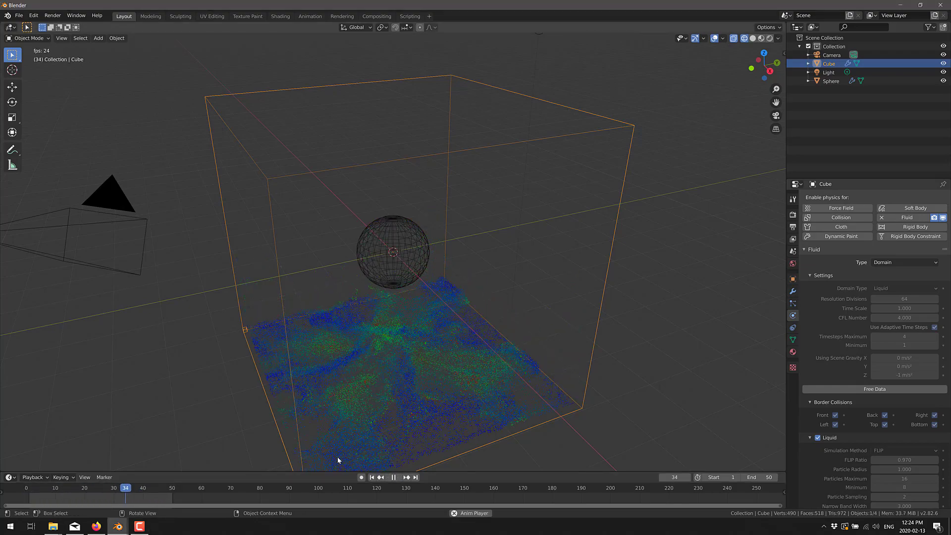
left_click(397, 477)
scroll(802, 363, "down", 8)
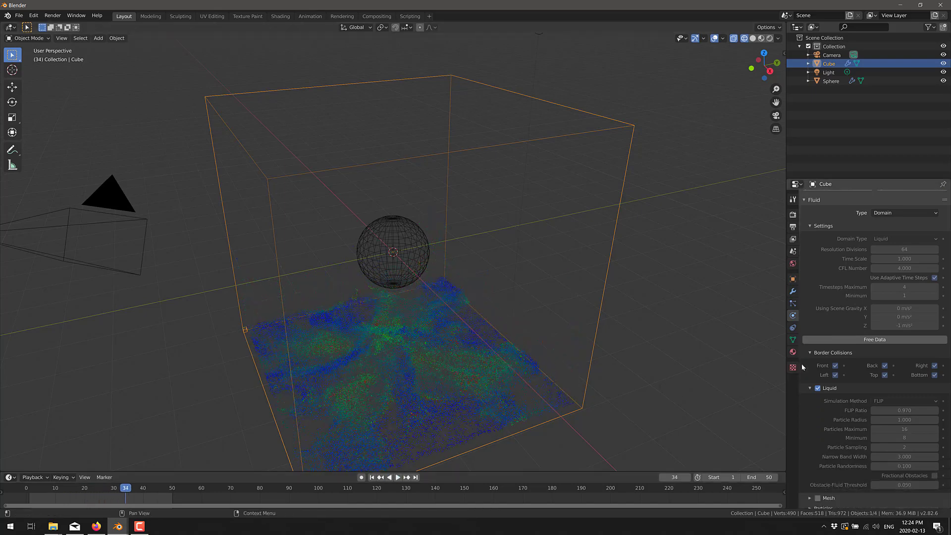
left_click(808, 391)
scroll(851, 396, "down", 2)
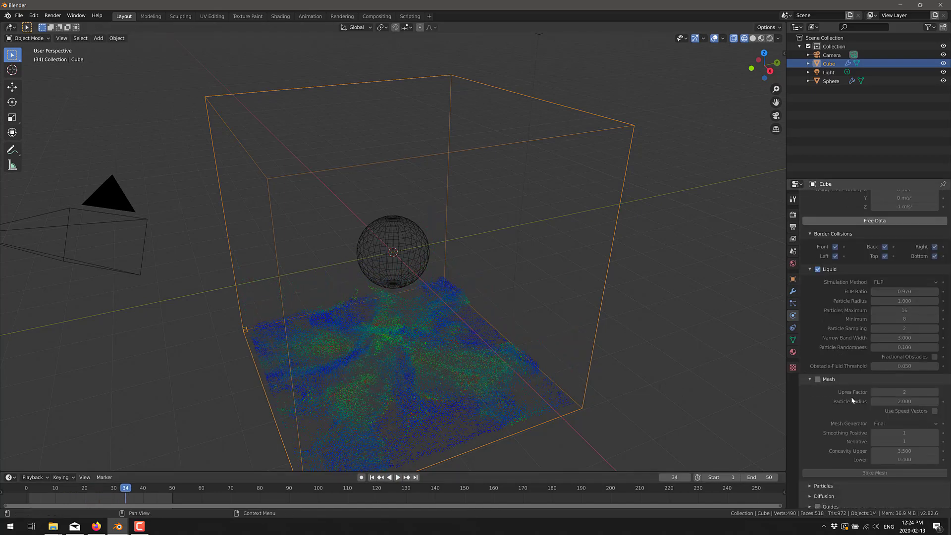
left_click(818, 349)
Enable Spray, Foam and Bubbles particles, then bake the liquid mesh
scroll(840, 397, "down", 2)
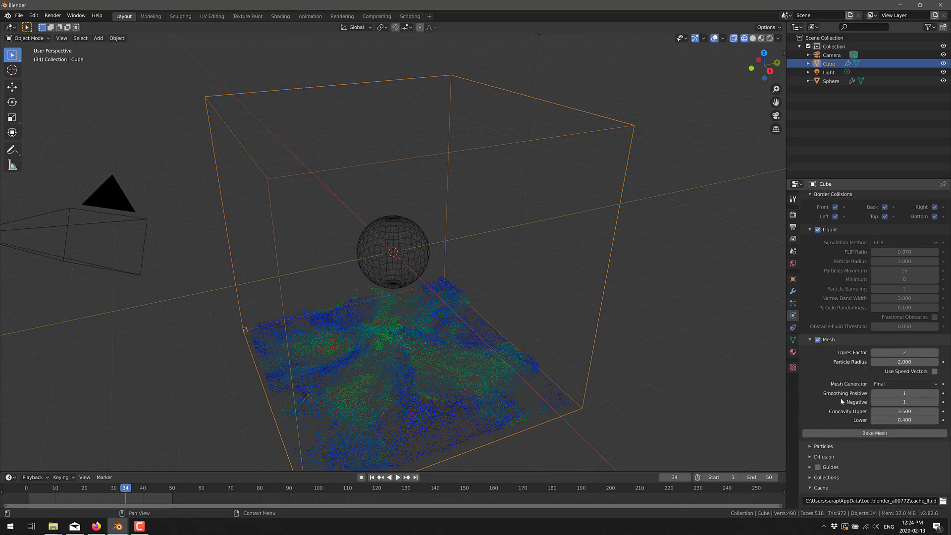
scroll(830, 463, "down", 2)
left_click(812, 396)
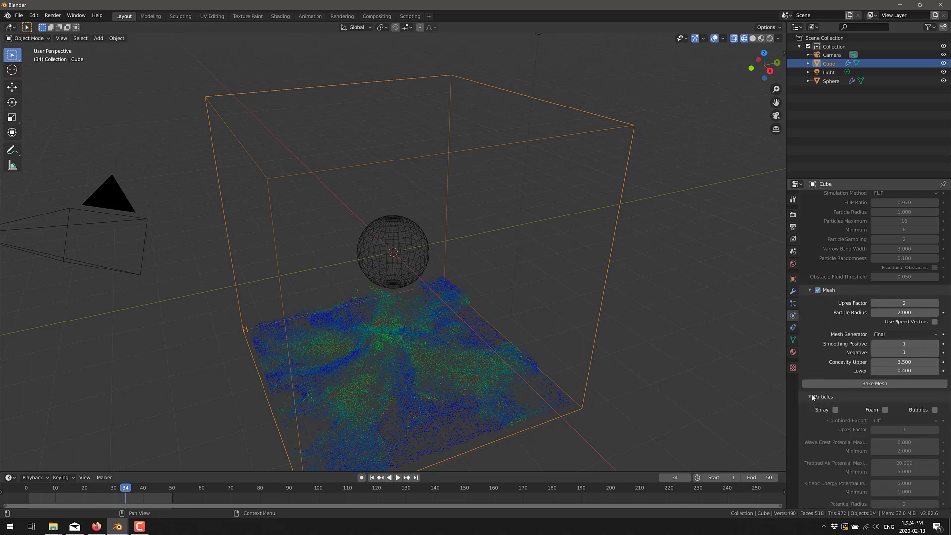
left_click(836, 410)
left_click(884, 410)
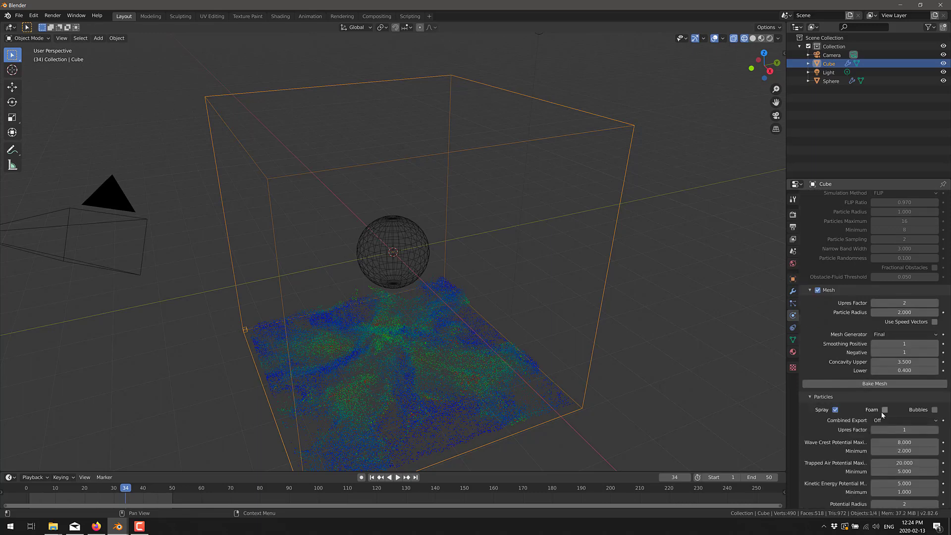
left_click(934, 410)
scroll(851, 419, "down", 5)
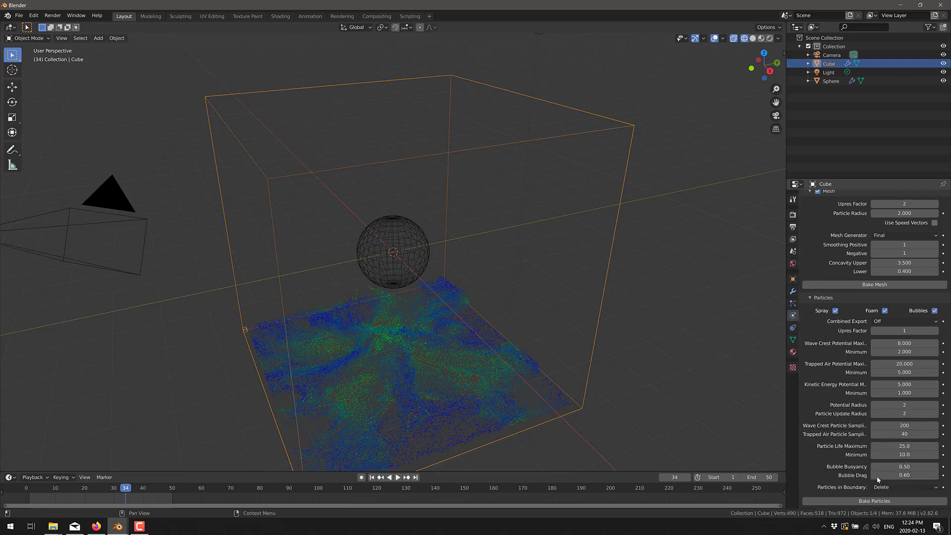
left_click(869, 285)
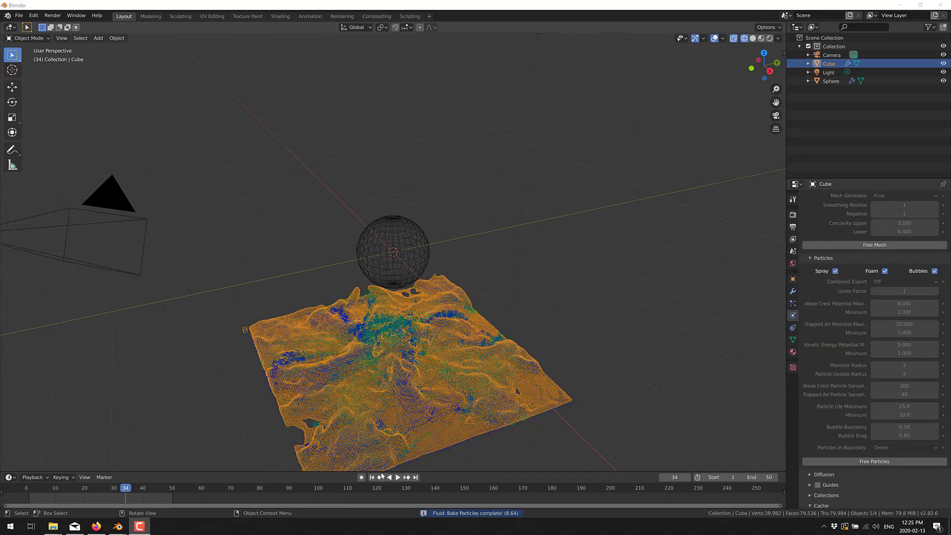
Replay the fluid splash from frame 1 in Rendered shading and open the Render Pass list
left_click(372, 477)
left_click(398, 478)
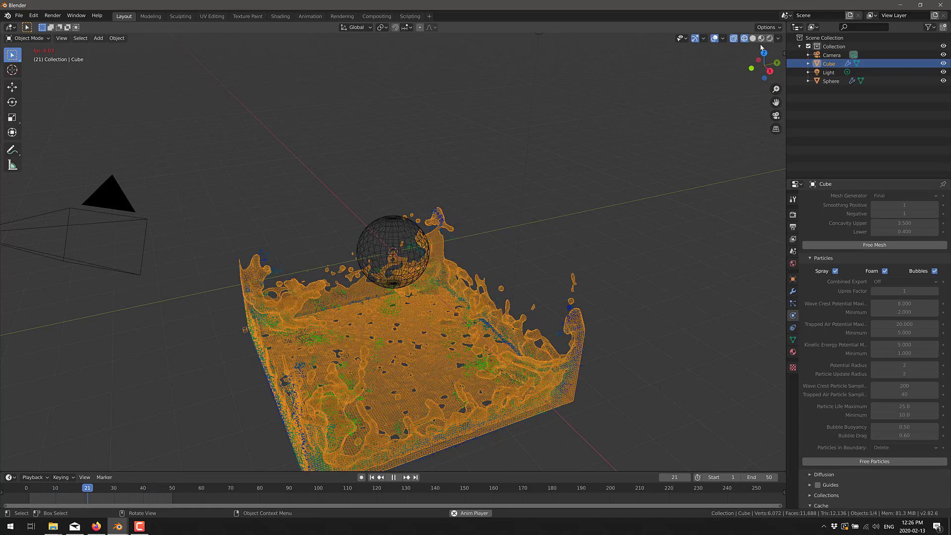
left_click(780, 39)
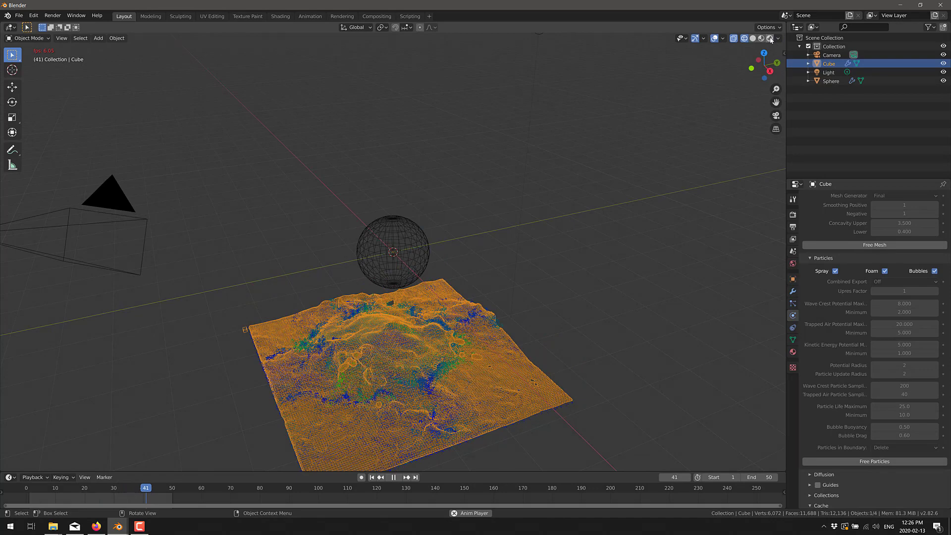
left_click(770, 39)
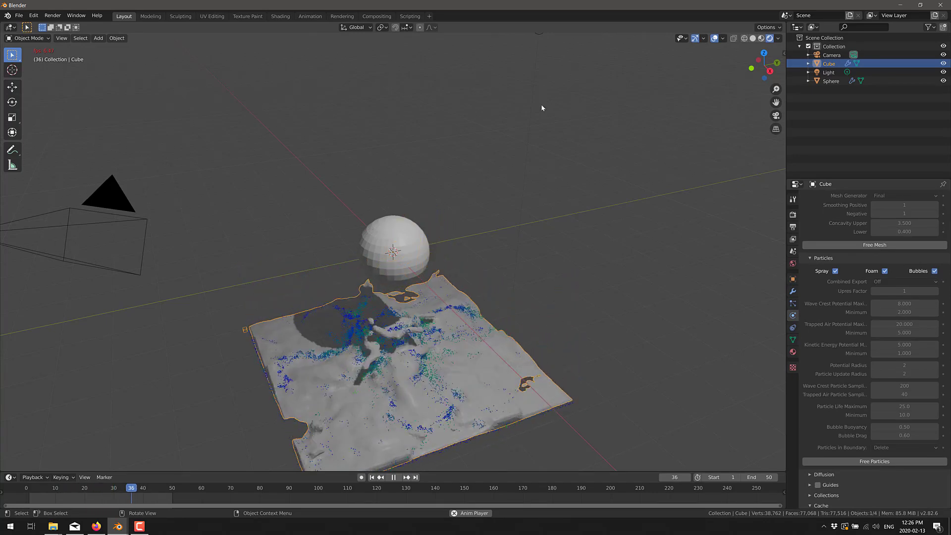
left_click(778, 39)
left_click(757, 113)
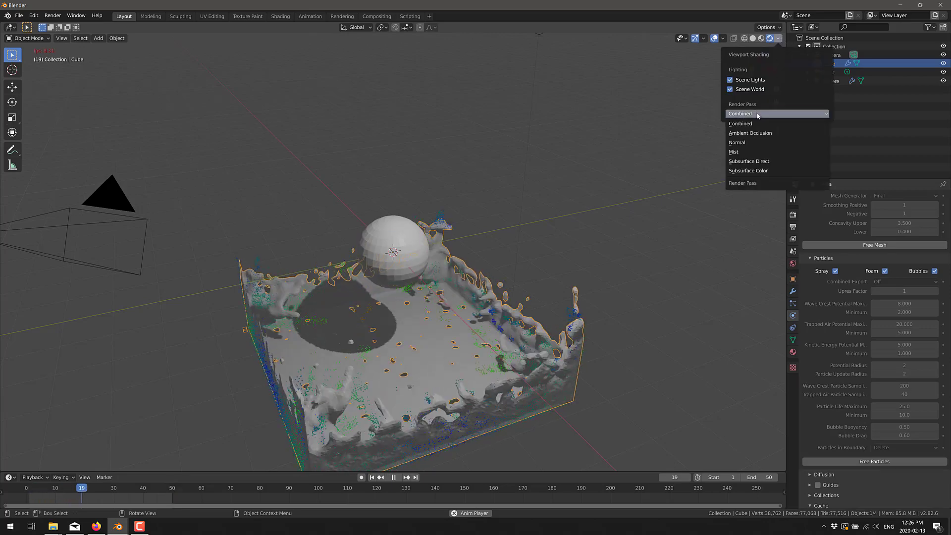
Stop playback and show the Ambient Occlusion render pass in the viewport
left_click(397, 477)
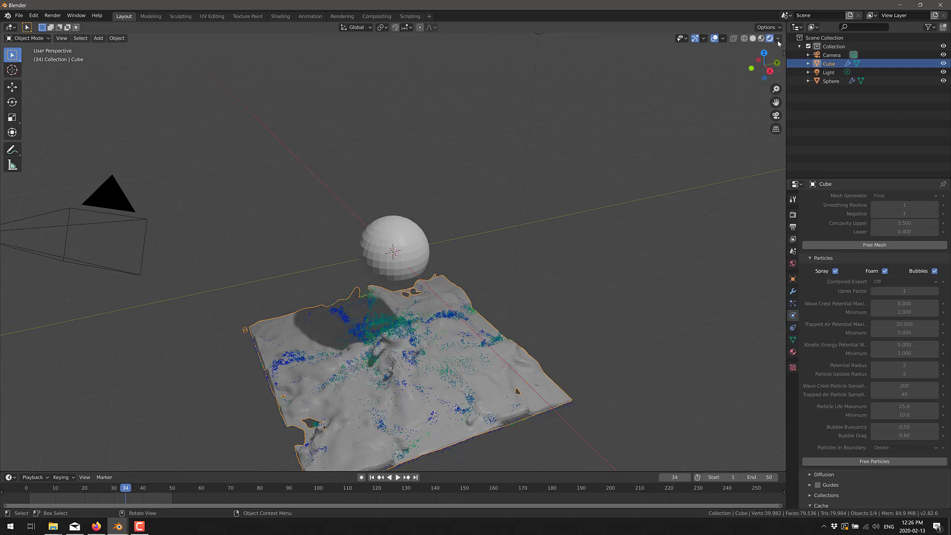
left_click(779, 39)
left_click(750, 114)
left_click(778, 39)
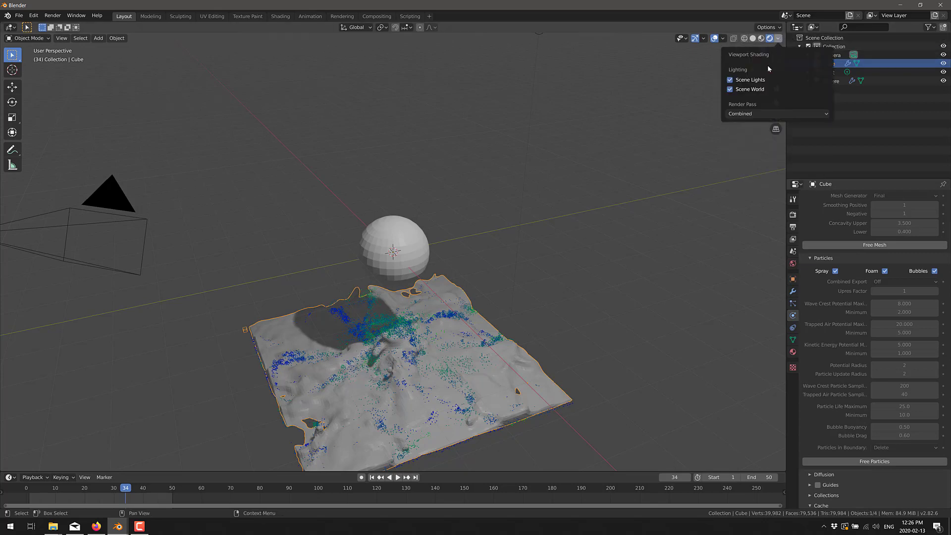
left_click(750, 115)
left_click(748, 132)
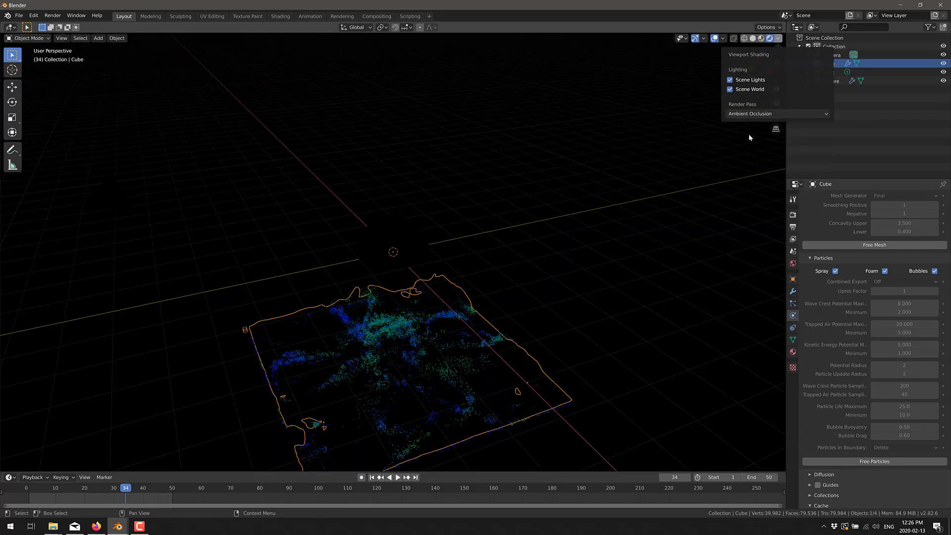
Preview the Normal and Mist passes, then return the viewport to Combined
left_click(750, 114)
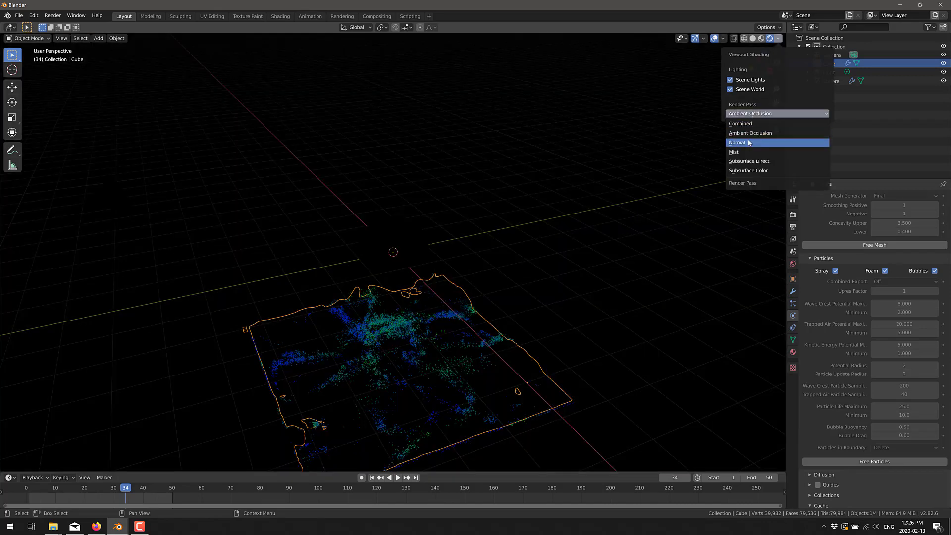
left_click(753, 140)
left_click(756, 114)
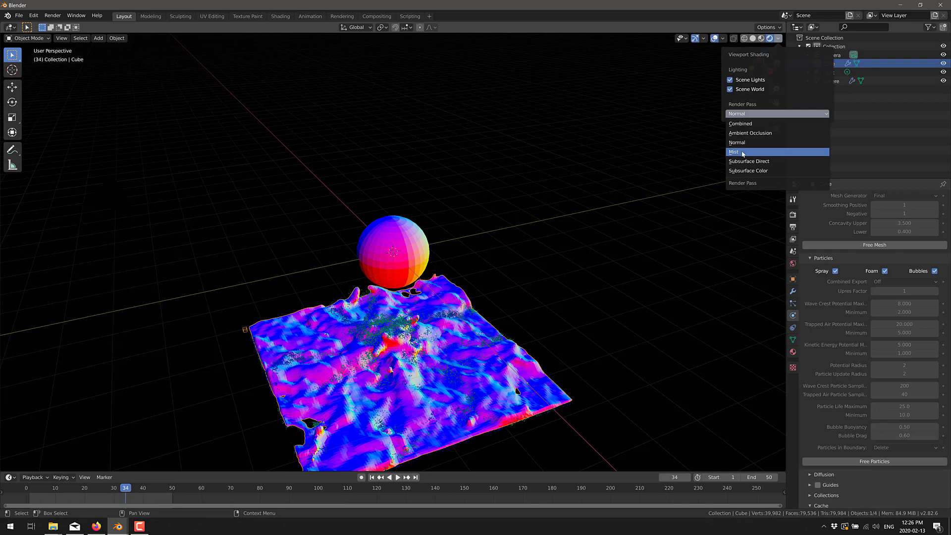
left_click(751, 150)
left_click(756, 117)
left_click(750, 126)
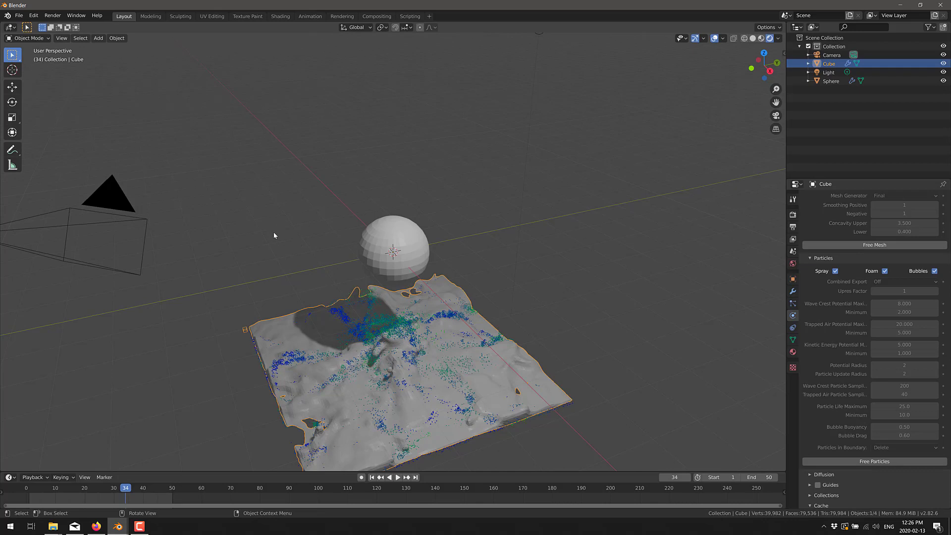
left_click(19, 15)
mouse_move(42, 138)
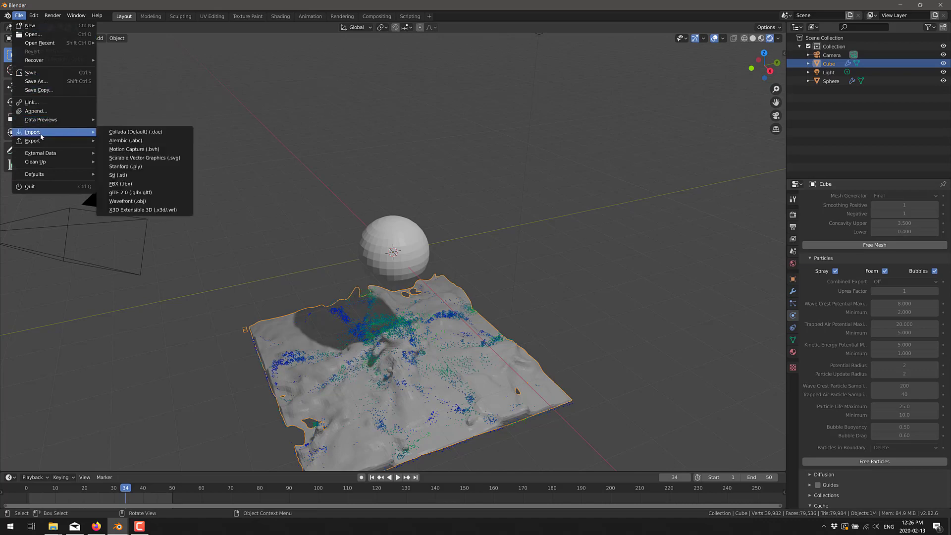
mouse_move(73, 141)
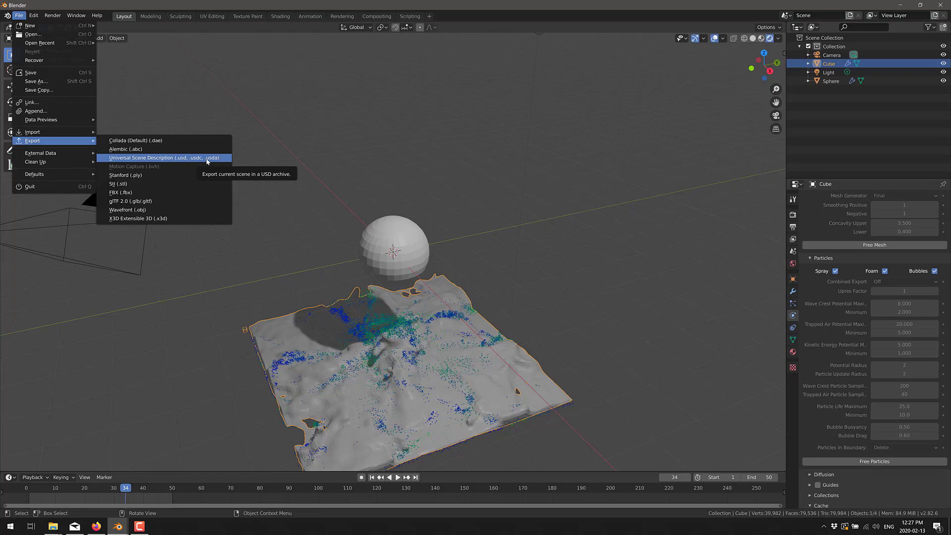
Start a new General scene without saving and delete the default cube
left_click(19, 15)
mouse_move(28, 25)
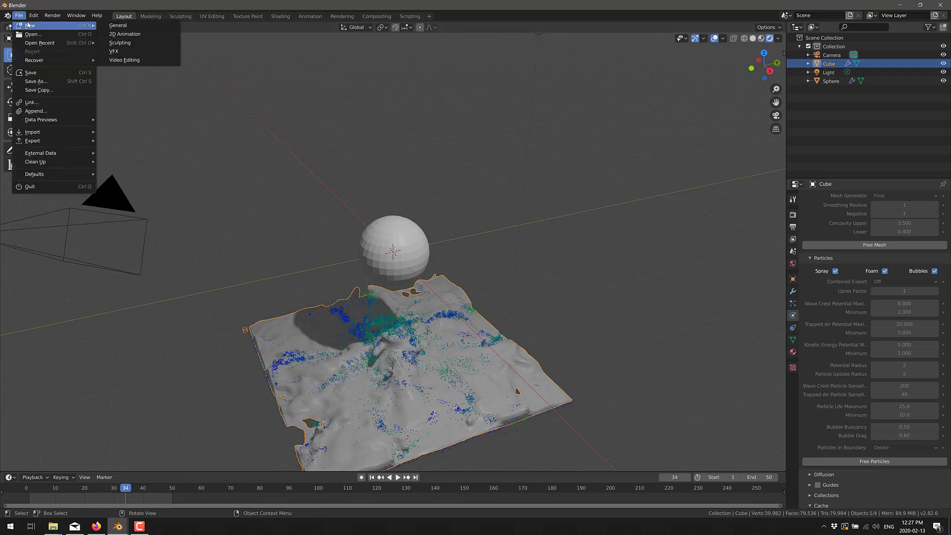
left_click(117, 26)
left_click(494, 273)
key("x")
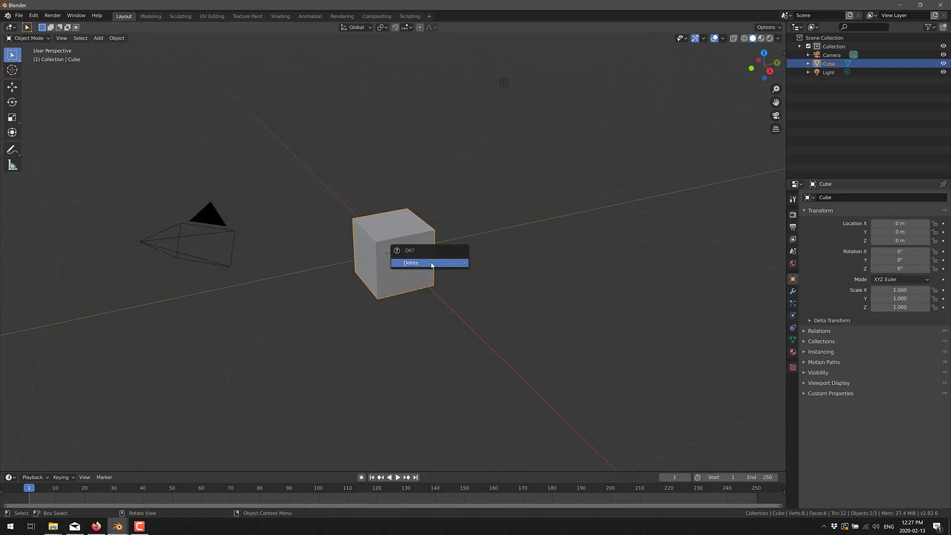
left_click(429, 262)
Add a Suzanne monkey head mesh to the scene
left_click(98, 38)
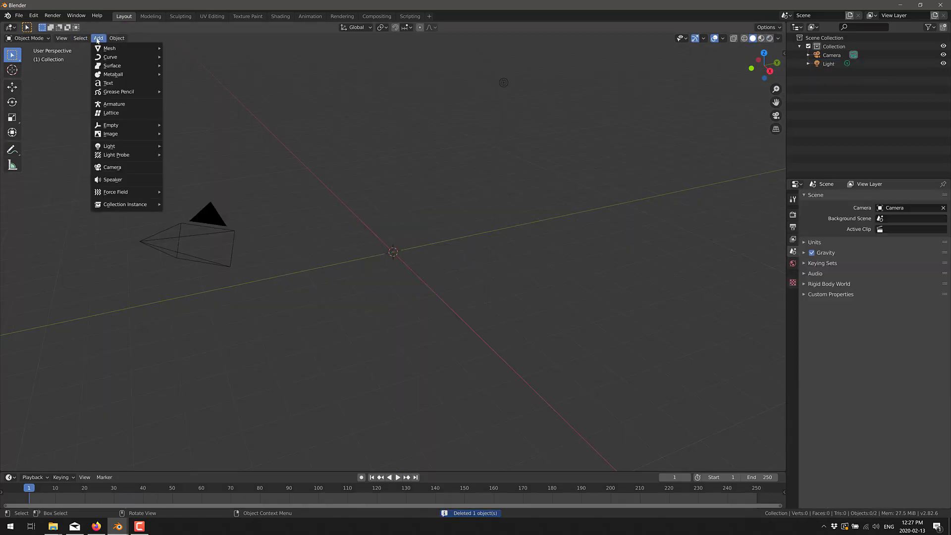
mouse_move(104, 50)
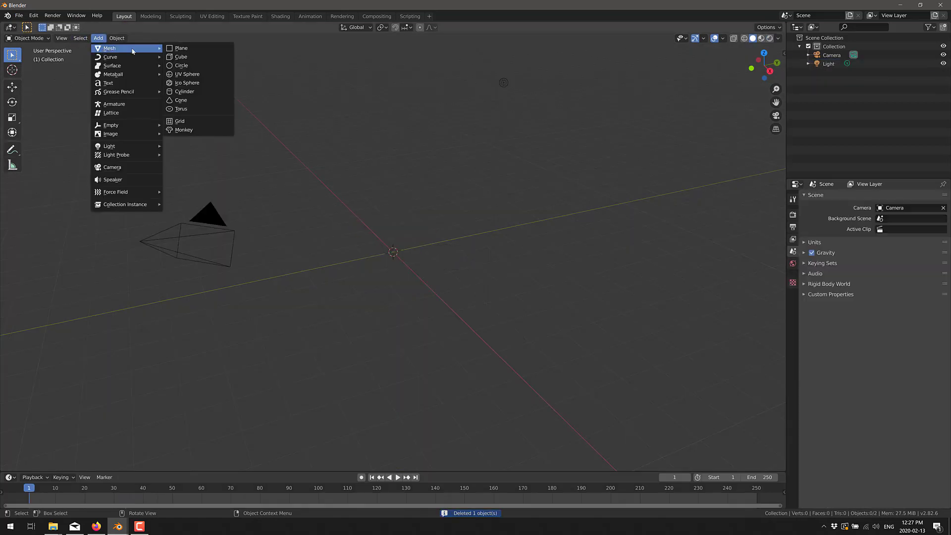
left_click(181, 130)
middle_click_drag(440, 295, 467, 290)
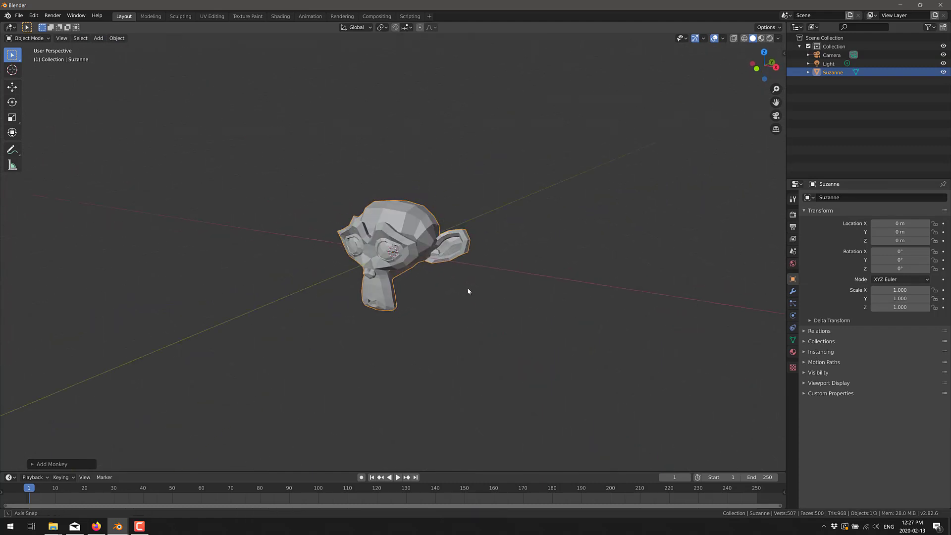
scroll(468, 290, "up", 2)
In Edit Mode, subdivide Suzanne's whole mesh three times via F3
key("Tab")
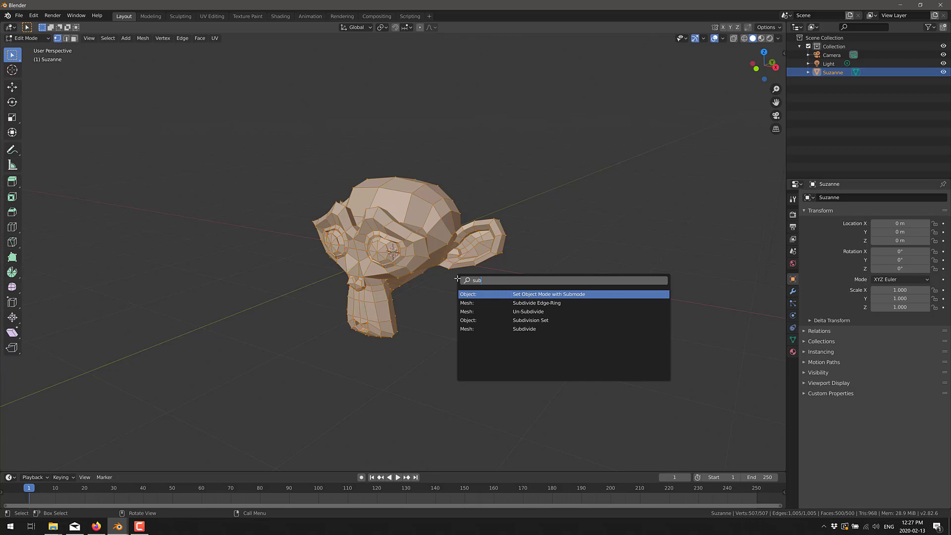
left_click(527, 329)
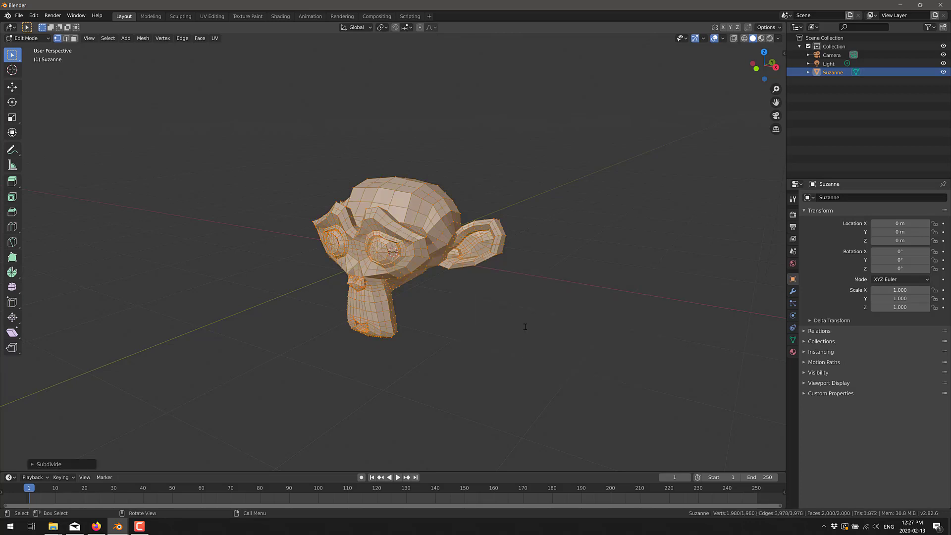
key("F3")
left_click(552, 362)
key("F3")
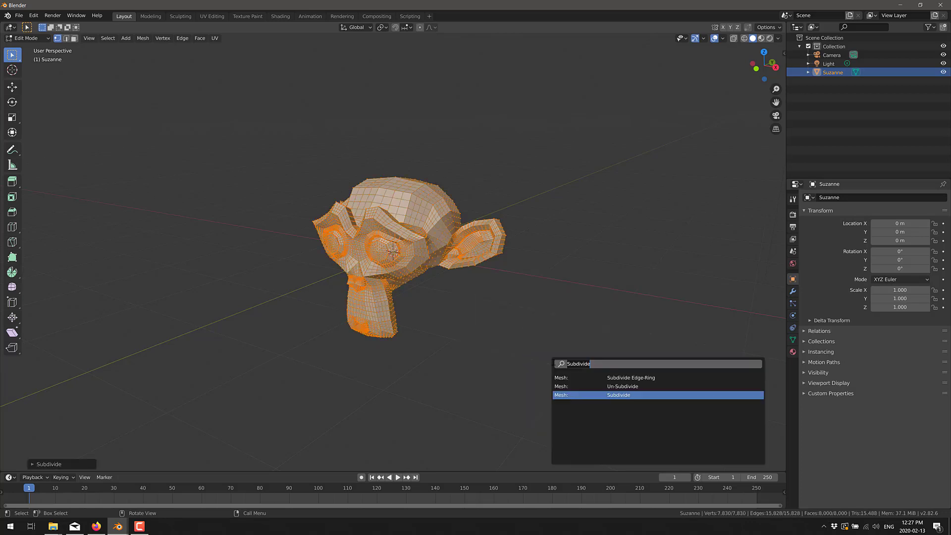
key("Return")
scroll(491, 327, "up", 2)
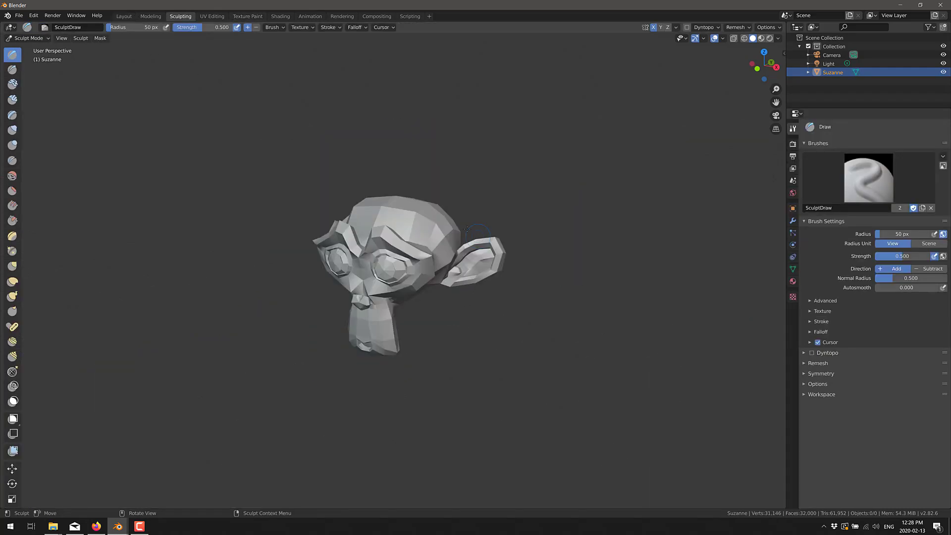
With the Multiplane Scrape brush, scrape flat facets across Suzanne's brow, cheek-to-mouth area and neck
scroll(518, 304, "up", 4)
scroll(519, 304, "down", 1)
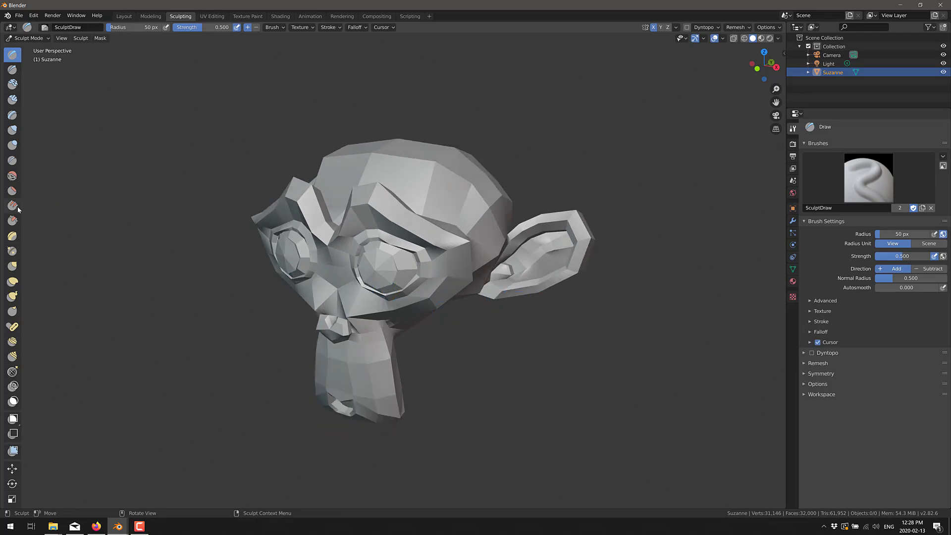
left_click(14, 236)
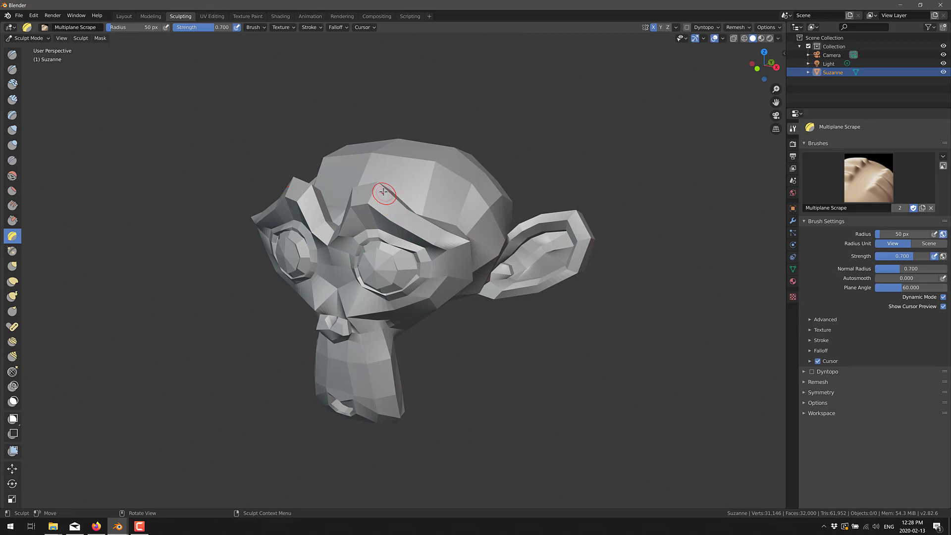
mouse_move(392, 199)
left_mouse_down()
mouse_move(380, 181)
mouse_move(362, 182)
mouse_move(407, 199)
mouse_move(470, 249)
mouse_move(468, 284)
mouse_move(450, 299)
mouse_move(430, 293)
mouse_move(401, 308)
mouse_move(428, 303)
mouse_move(451, 270)
left_mouse_up()
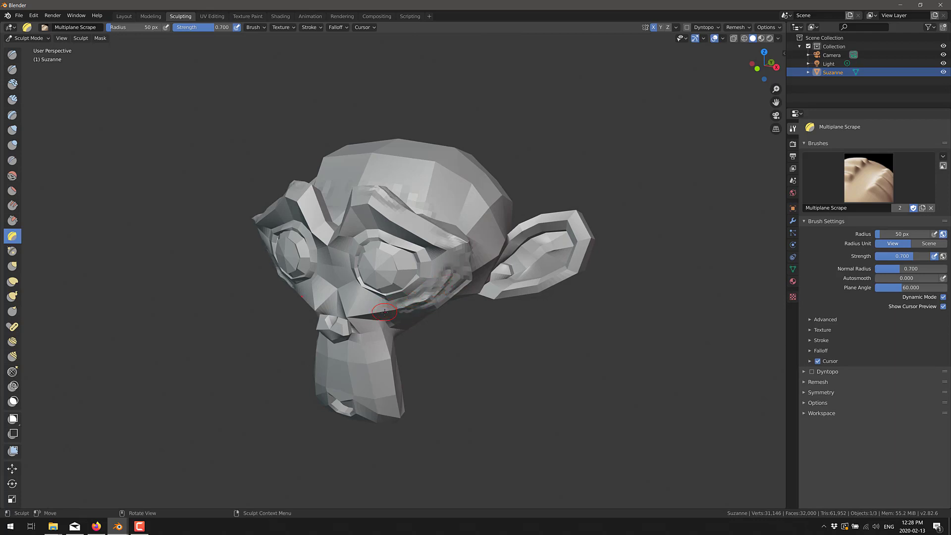
left_click_drag(380, 304, 359, 326)
left_click_drag(390, 367, 393, 400)
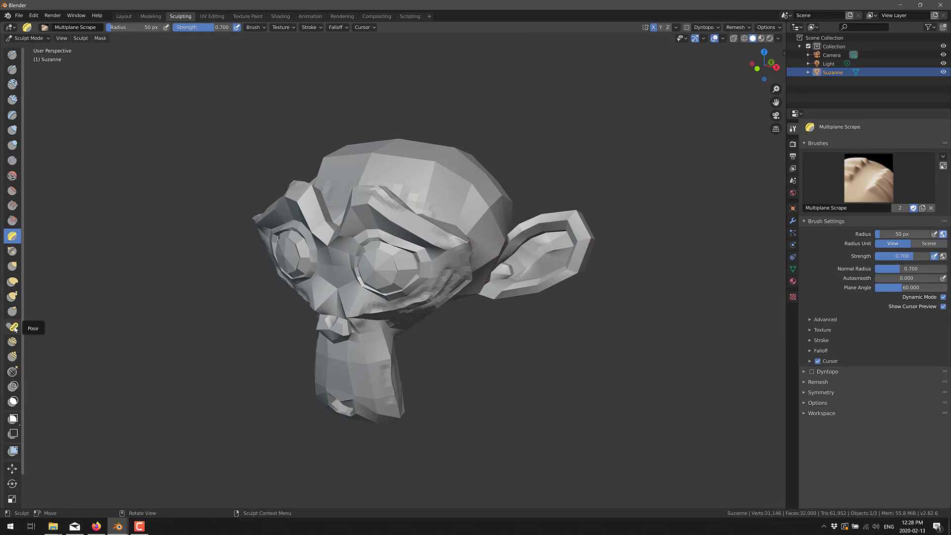
Relax the mesh across Suzanne's brow and around her eye with Slide Relax in wireframe view
left_click(13, 374)
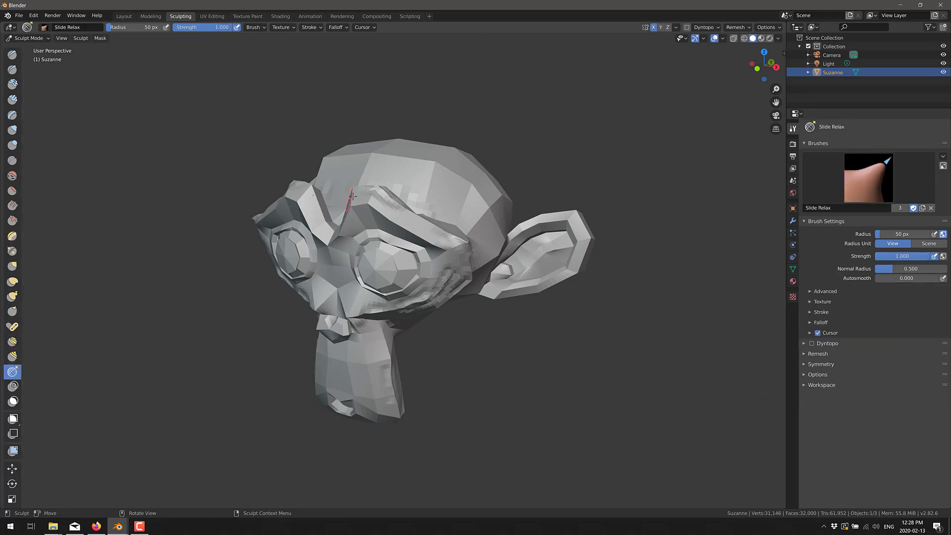
mouse_move(370, 192)
left_mouse_down()
mouse_move(452, 249)
mouse_move(417, 215)
mouse_move(359, 191)
left_mouse_up()
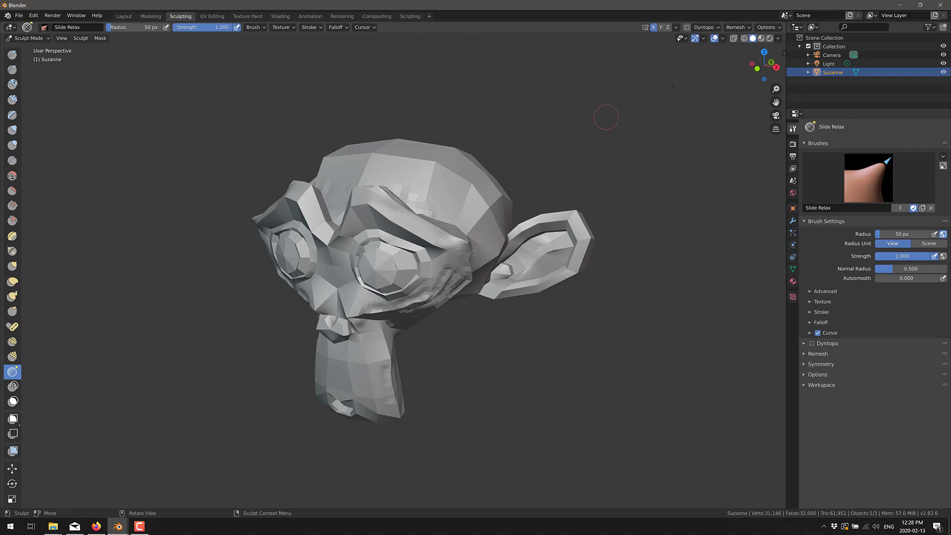
left_click(744, 39)
scroll(386, 223, "up", 6)
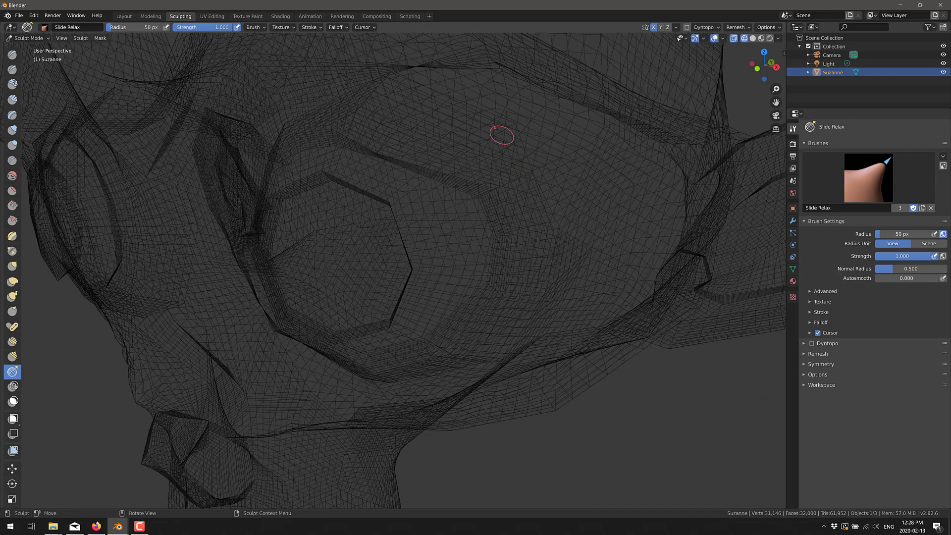
left_click_drag(516, 111, 522, 106)
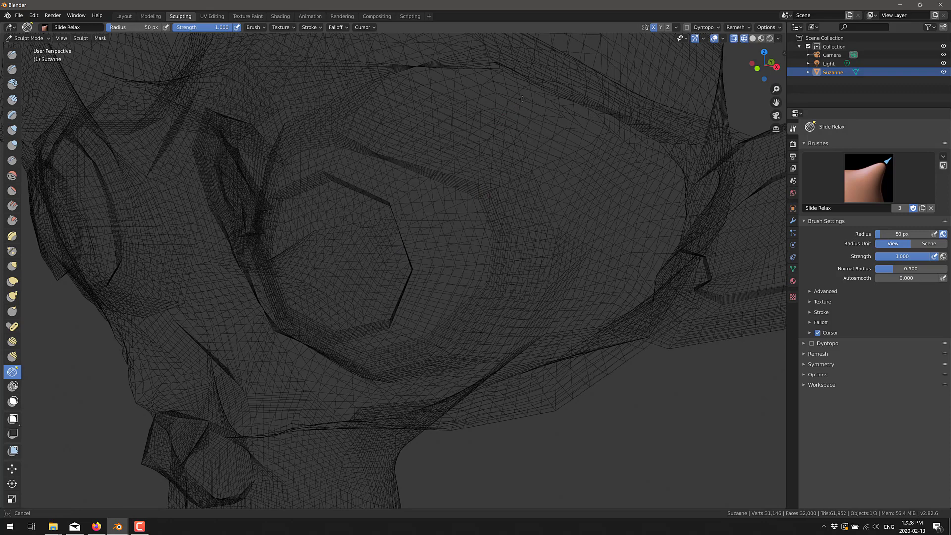
mouse_move(375, 57)
left_mouse_down()
mouse_move(476, 89)
mouse_move(471, 185)
left_mouse_up()
mouse_move(474, 276)
left_mouse_down()
mouse_move(441, 322)
mouse_move(320, 333)
left_mouse_up()
mouse_move(263, 310)
left_mouse_down()
mouse_move(319, 344)
mouse_move(418, 357)
mouse_move(304, 266)
left_mouse_up()
scroll(304, 265, "down", 1)
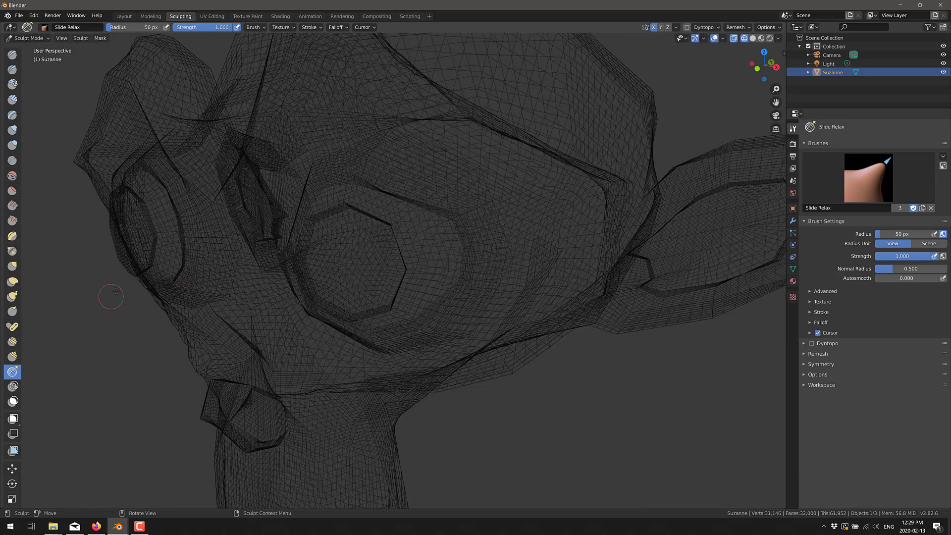
Back in rendered shading, curl the tip of Suzanne's right ear inward with the Pose brush
left_click(769, 38)
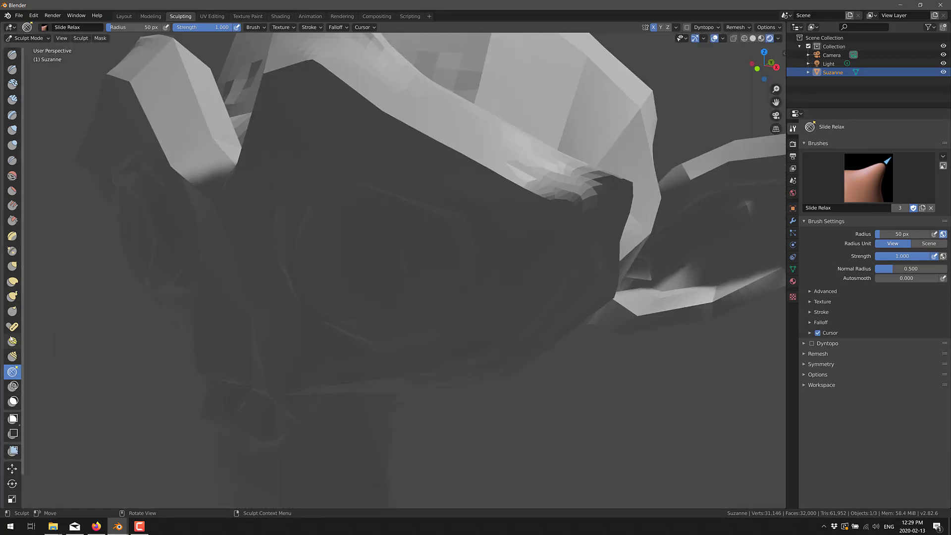
left_click(13, 327)
scroll(465, 304, "down", 4)
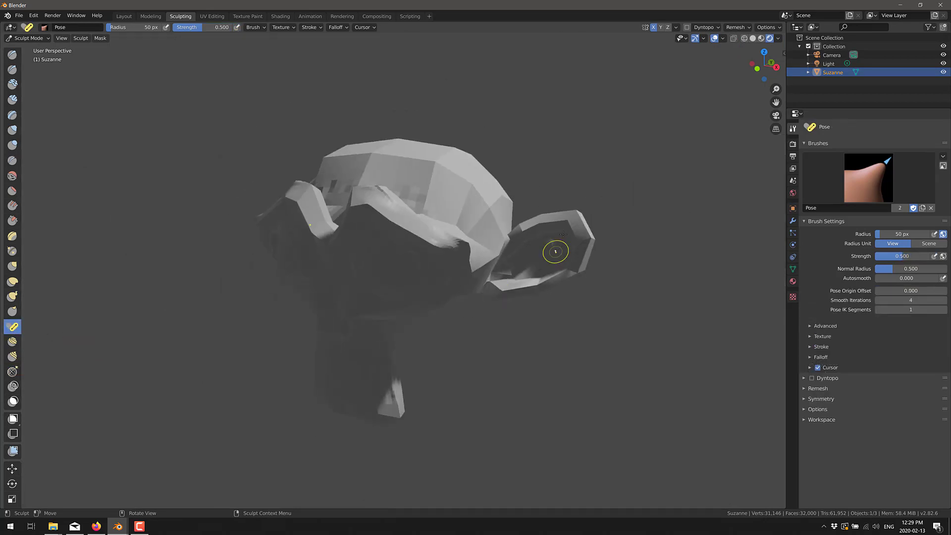
mouse_move(587, 238)
left_mouse_down()
mouse_move(571, 214)
mouse_move(533, 223)
mouse_move(530, 288)
mouse_move(489, 298)
left_mouse_up()
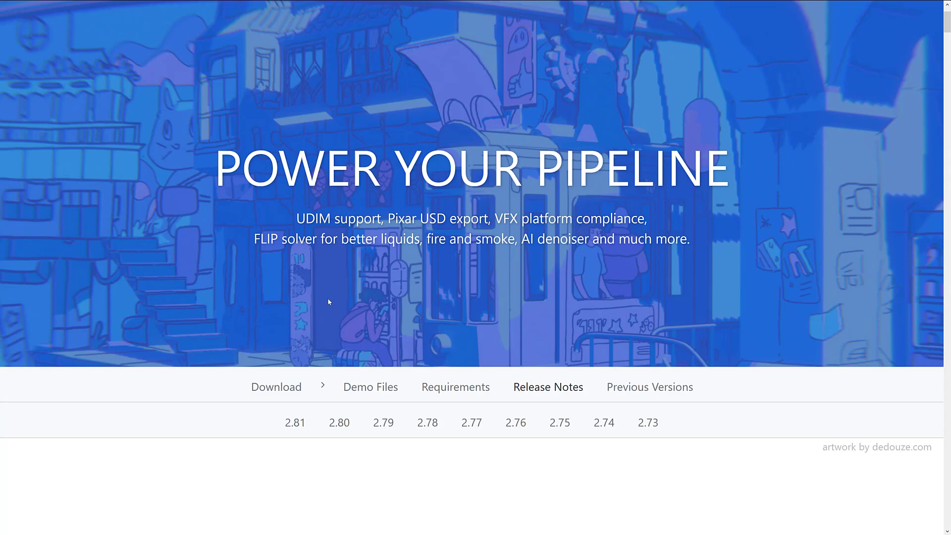
Scroll the 2.82 release page past Physics Reborn, Light Your Fire and FLIP Out to Improved Cloth Simulations
scroll(396, 259, "down", 6)
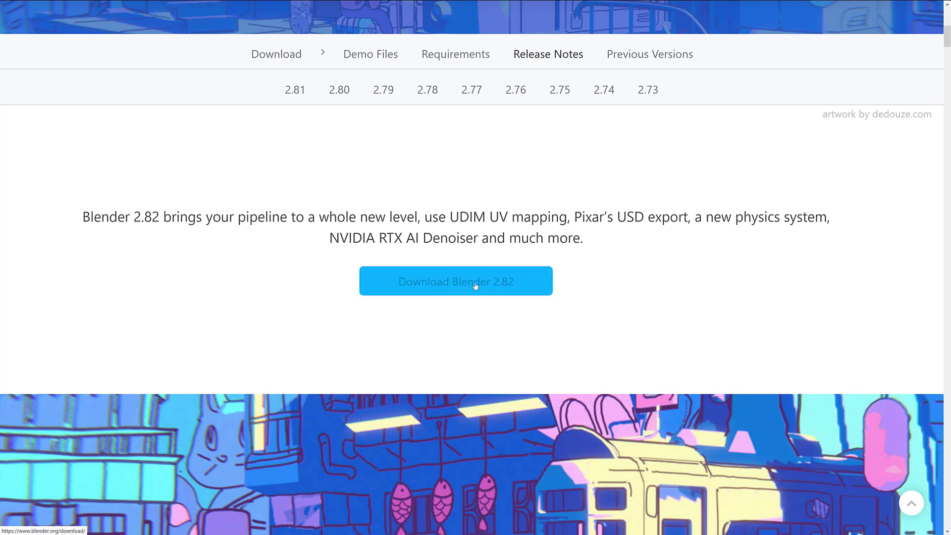
scroll(654, 266, "down", 3)
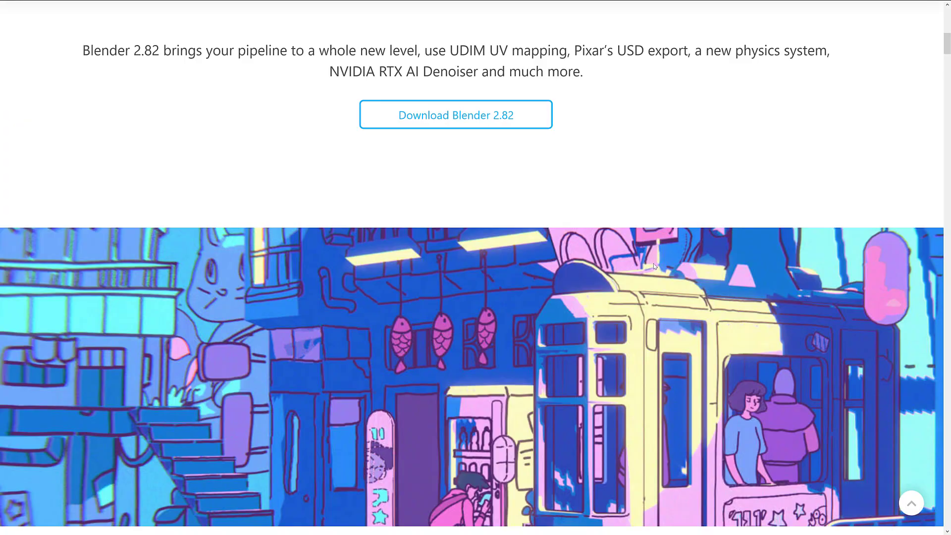
scroll(654, 266, "down", 6)
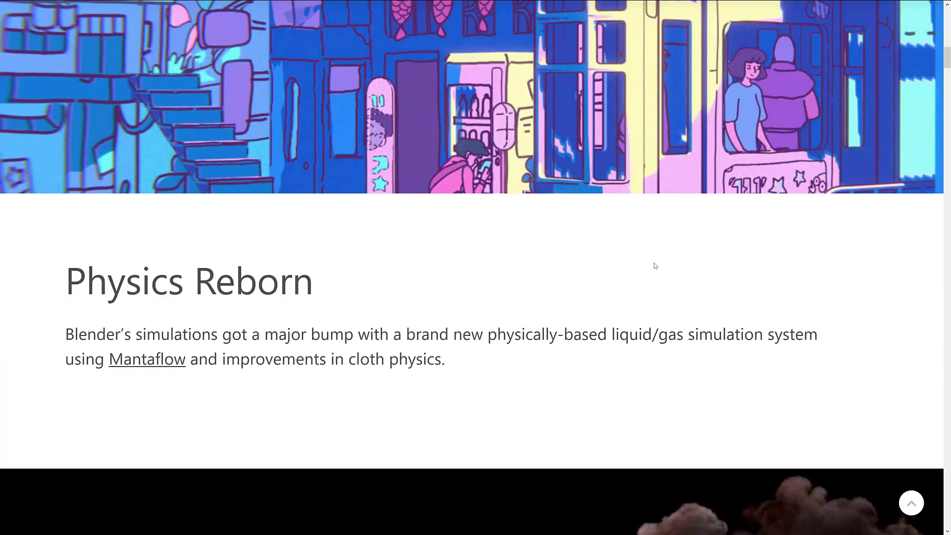
scroll(654, 267, "down", 3)
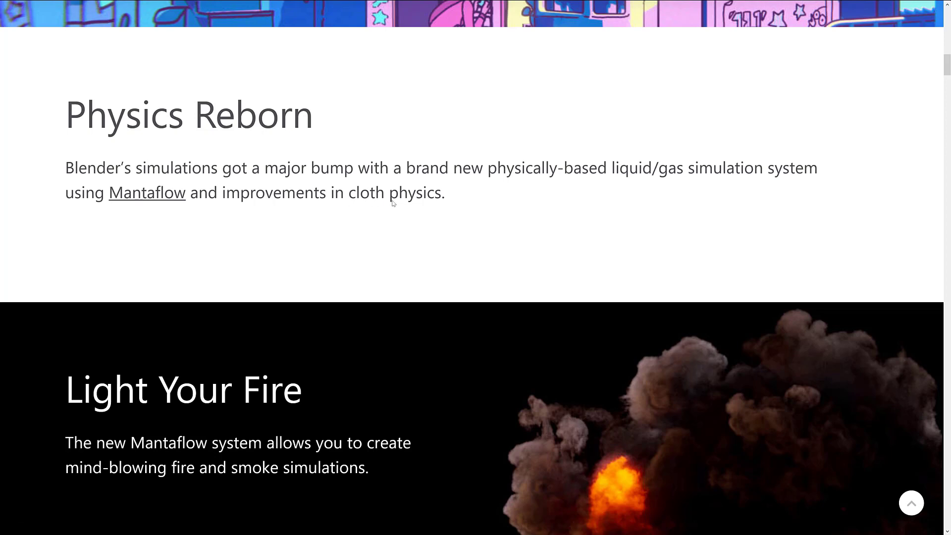
scroll(447, 198, "down", 2)
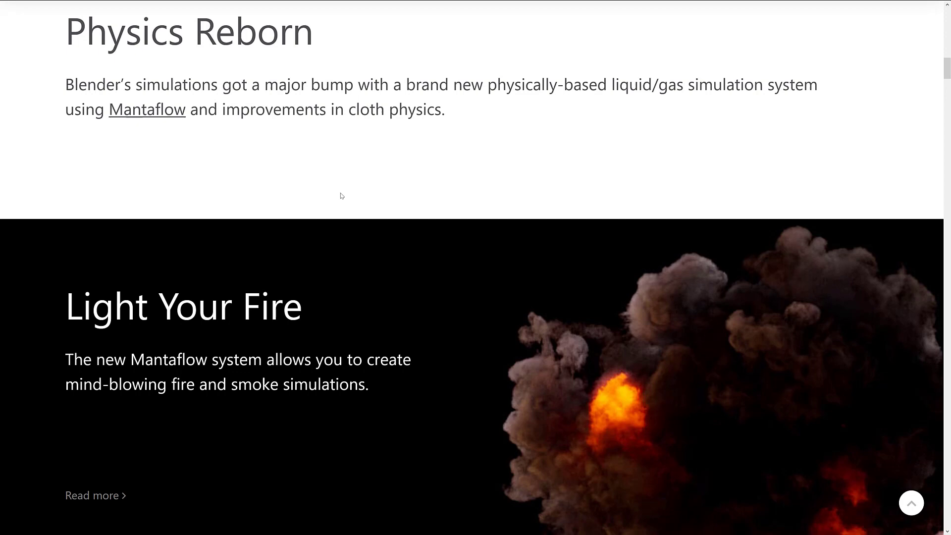
scroll(372, 191, "down", 2)
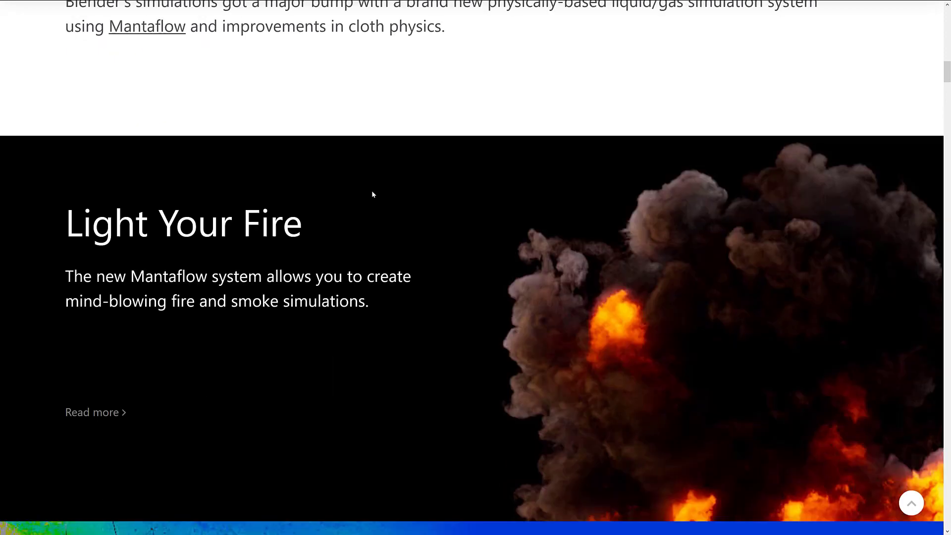
scroll(371, 190, "down", 2)
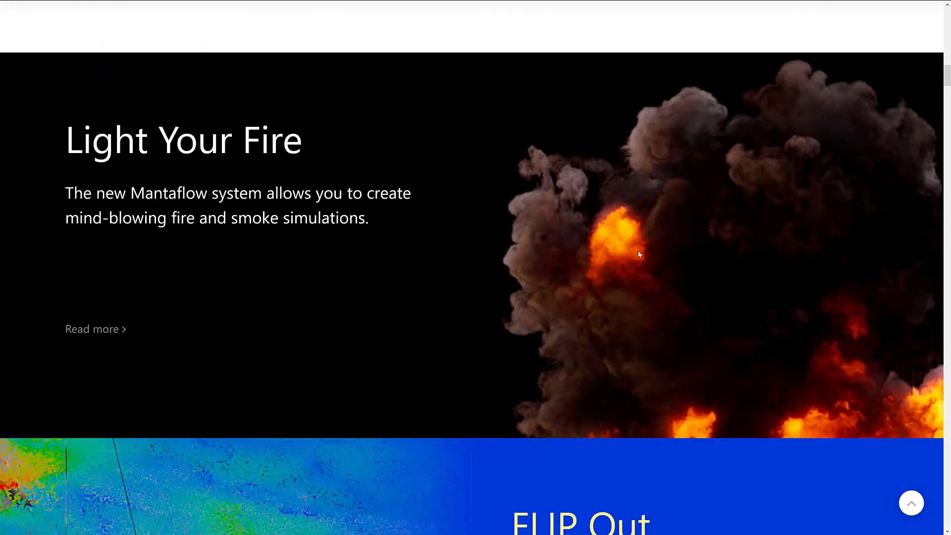
scroll(639, 255, "down", 8)
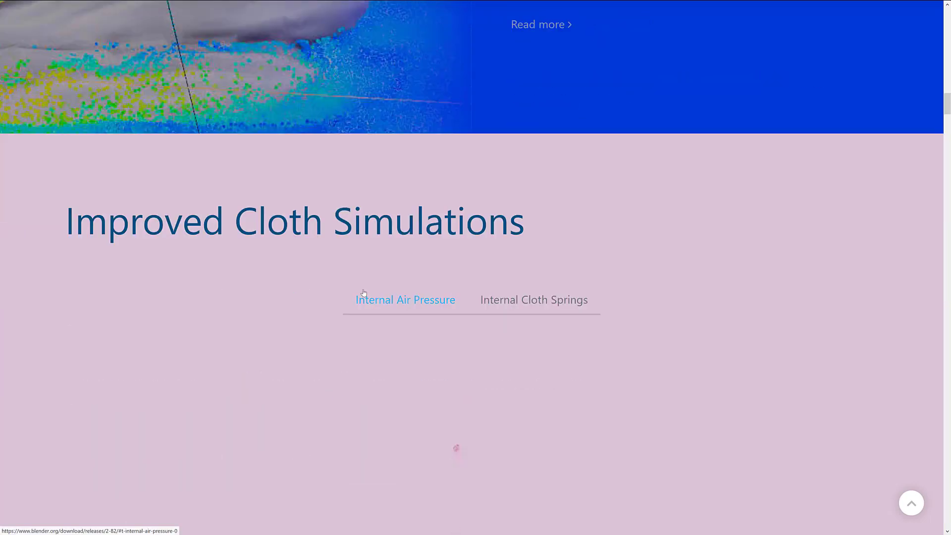
scroll(364, 292, "down", 2)
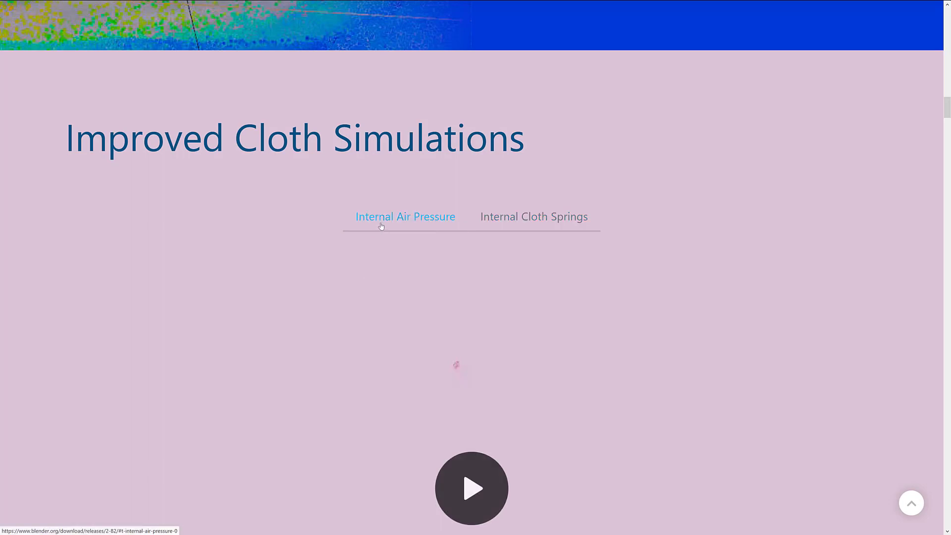
Show the Internal Cloth Springs demo video and scroll on toward the UDIM section
left_click(540, 216)
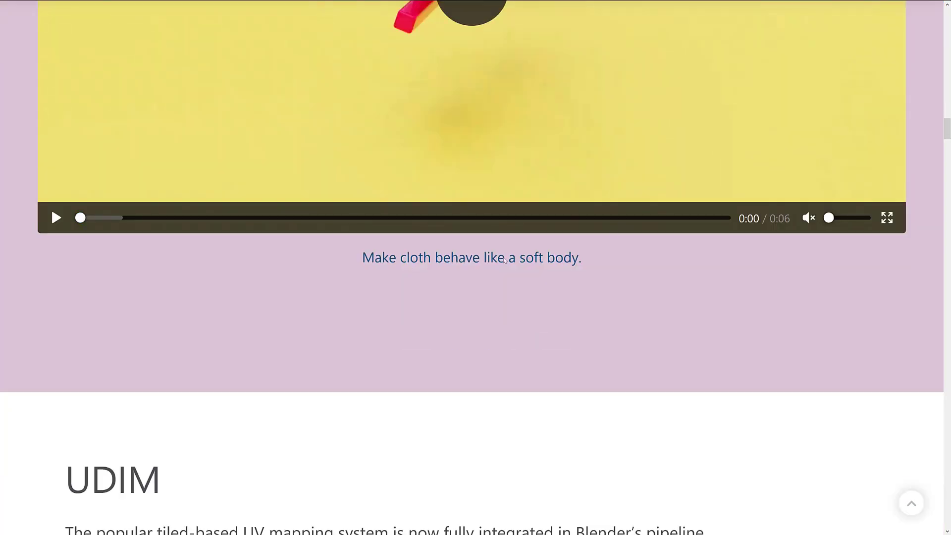
scroll(580, 262, "down", 10)
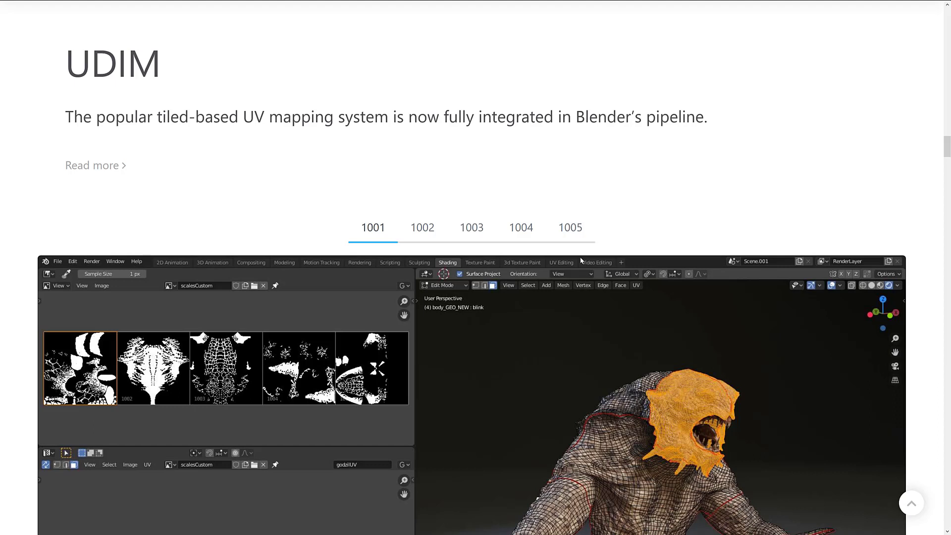
Cycle the UDIM screenshot through tile examples 1002, 1003, 1001, 1004 and 1005
scroll(604, 265, "down", 3)
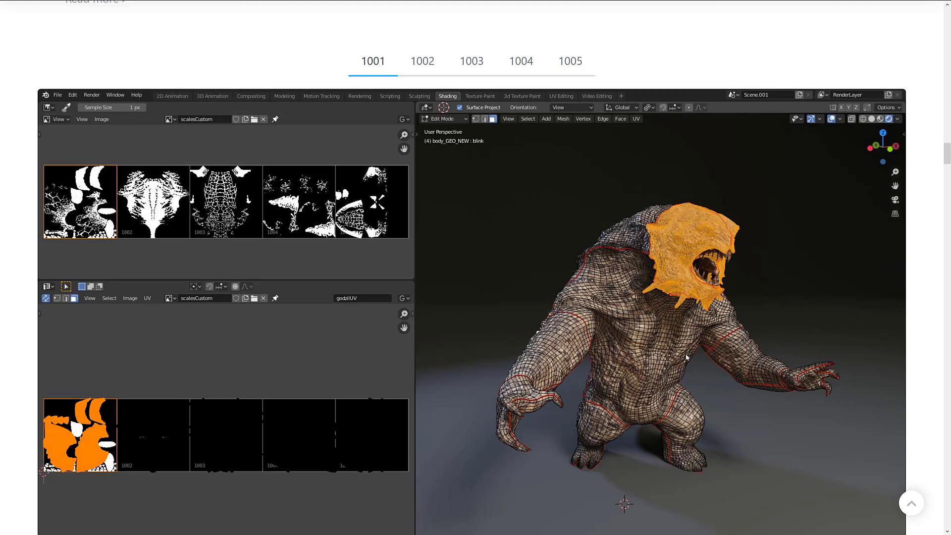
left_click(417, 74)
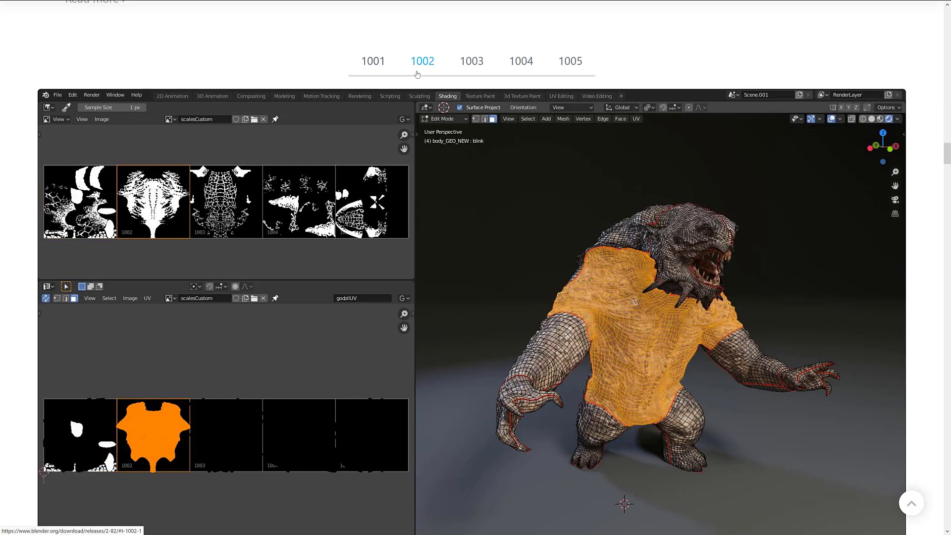
left_click(464, 69)
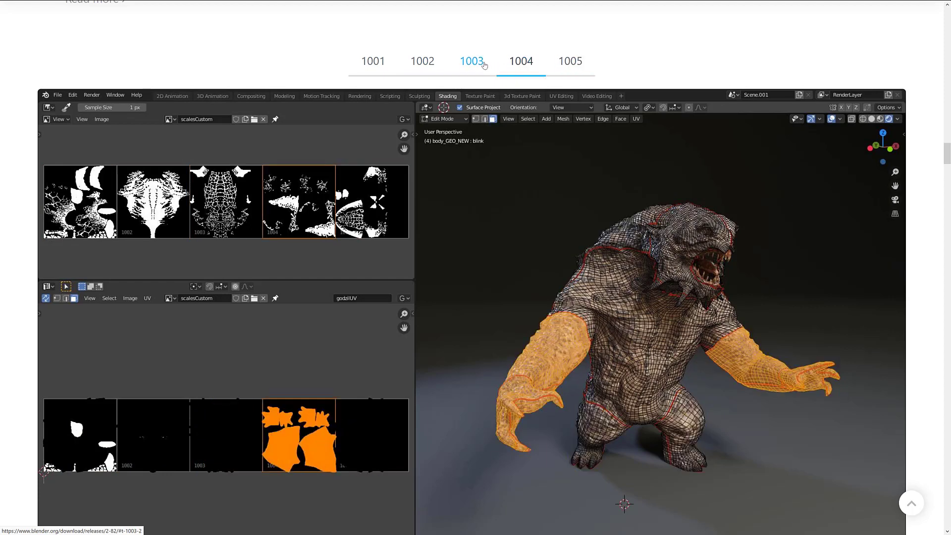
left_click(412, 65)
left_click(376, 64)
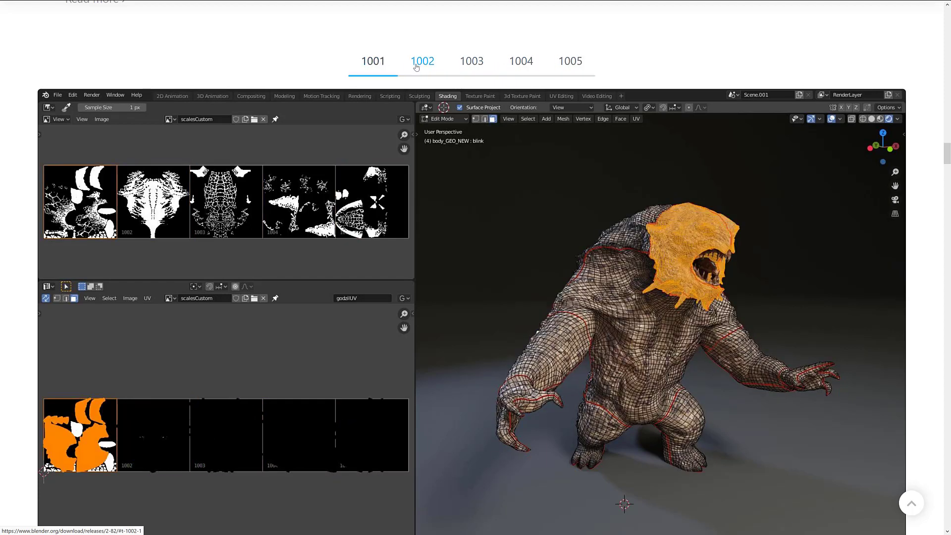
scroll(480, 100, "up", 2)
scroll(475, 89, "down", 2)
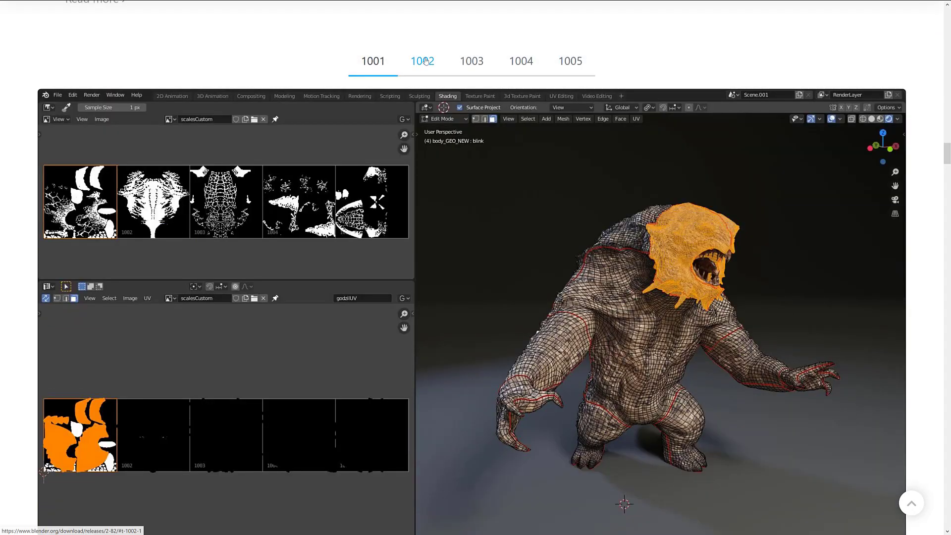
left_click(470, 65)
left_click(519, 63)
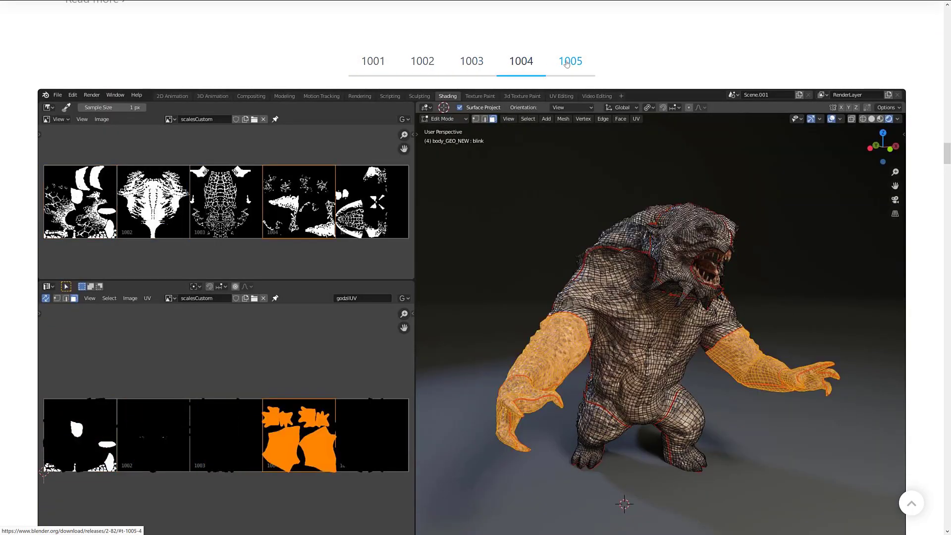
left_click(568, 64)
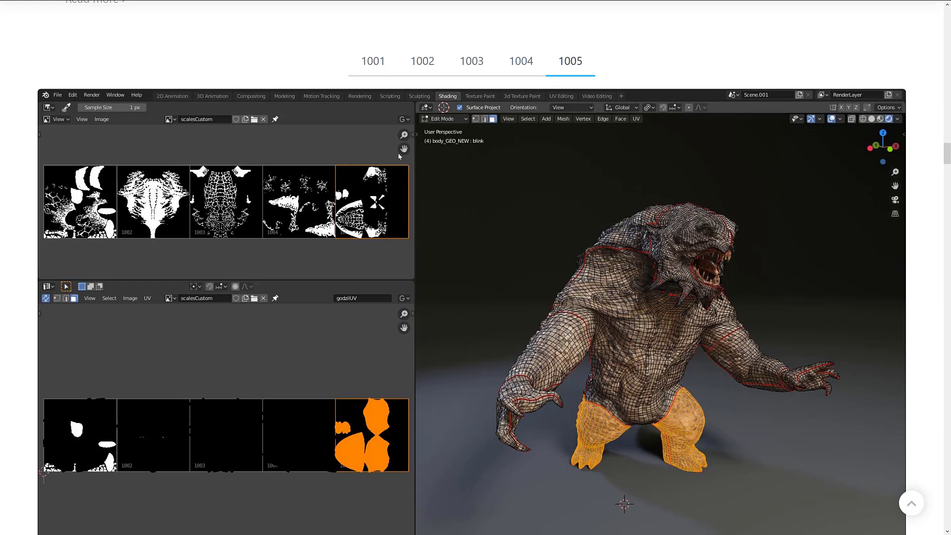
Scroll down to the Pixar USD Export section
scroll(497, 254, "down", 2)
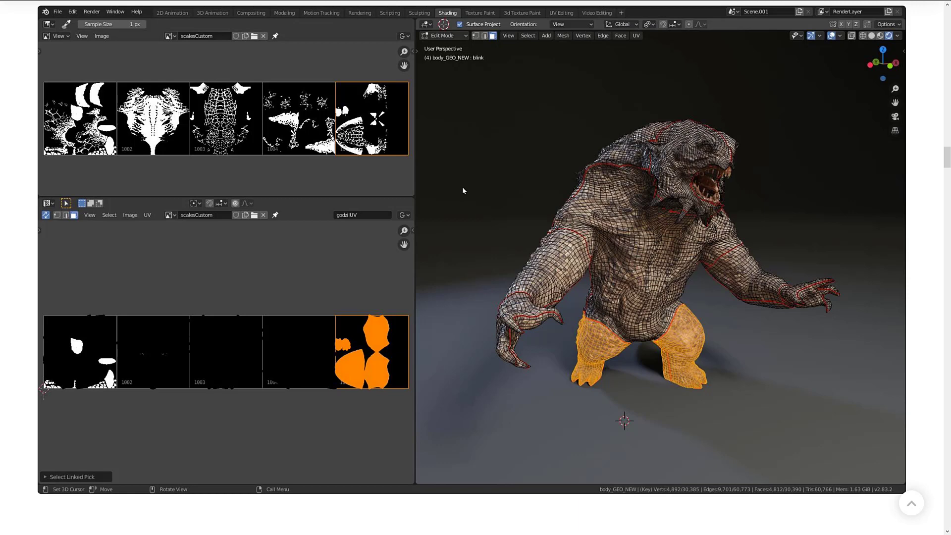
scroll(472, 203, "down", 2)
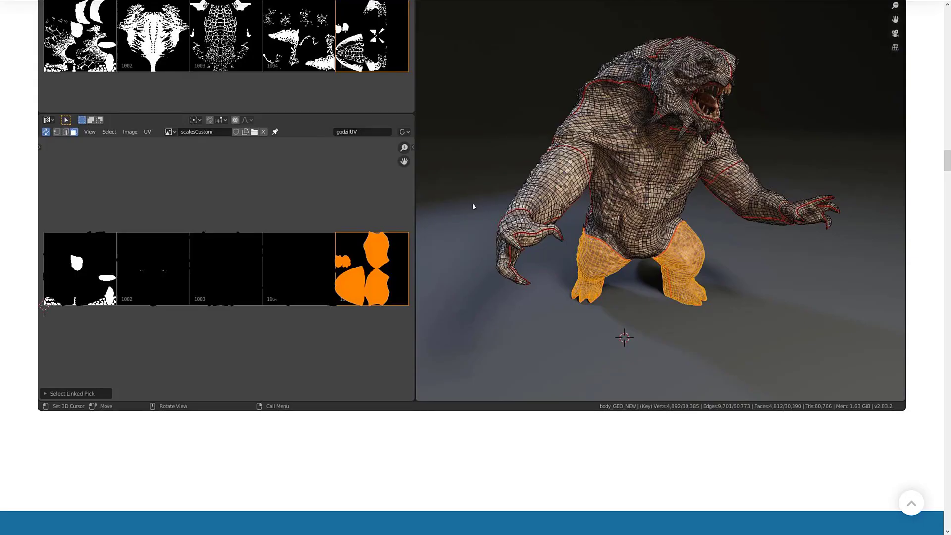
scroll(473, 208, "down", 3)
scroll(502, 213, "down", 6)
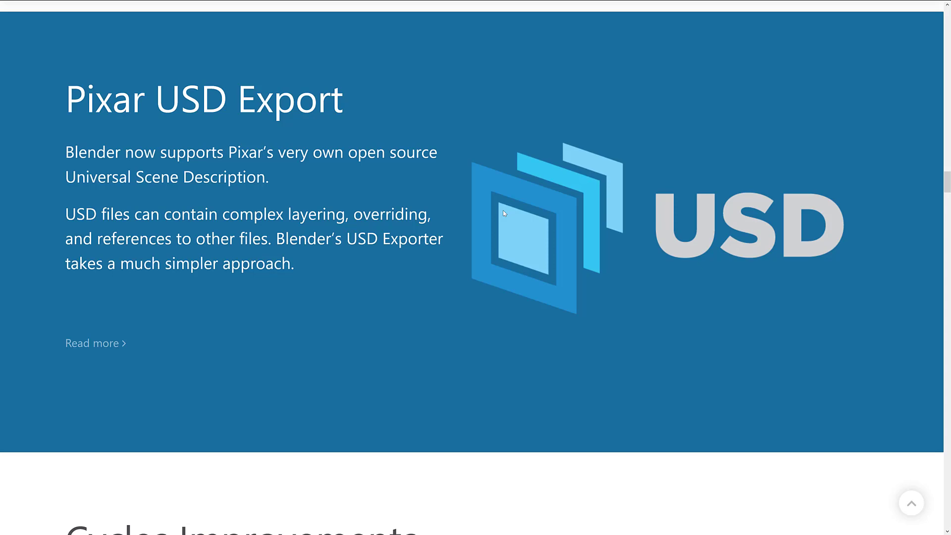
Scroll past Pixar USD Export until the Cycles Improvements heading and Custom Shader AOVs appear
scroll(469, 202, "down", 2)
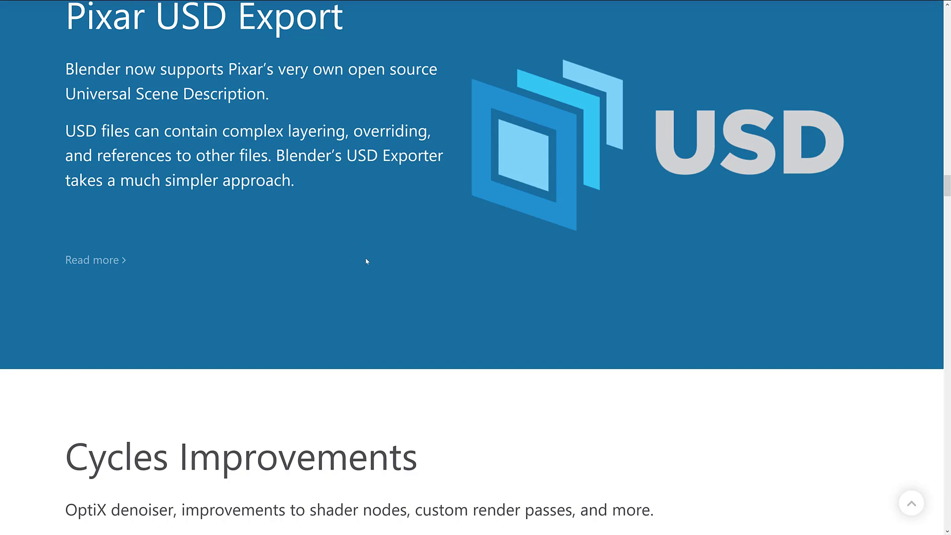
scroll(367, 261, "down", 6)
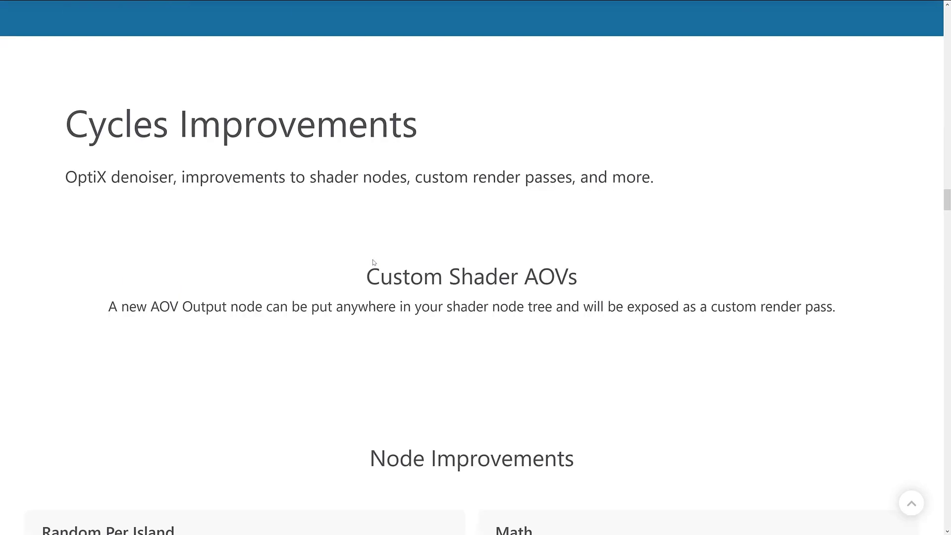
Highlight 'OptiX denoiser', then scroll through Node Improvements to the AI Denoiser section
left_click_drag(68, 177, 178, 186)
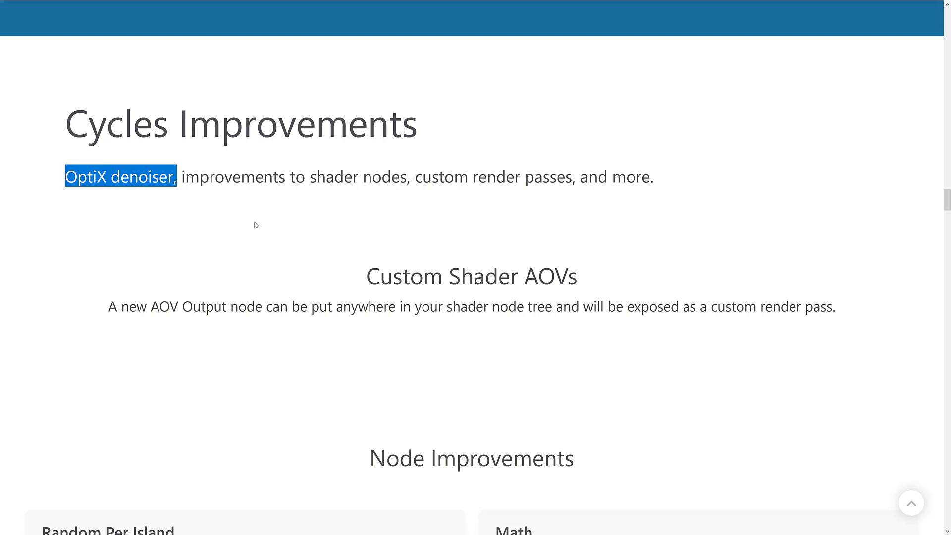
left_click(274, 208)
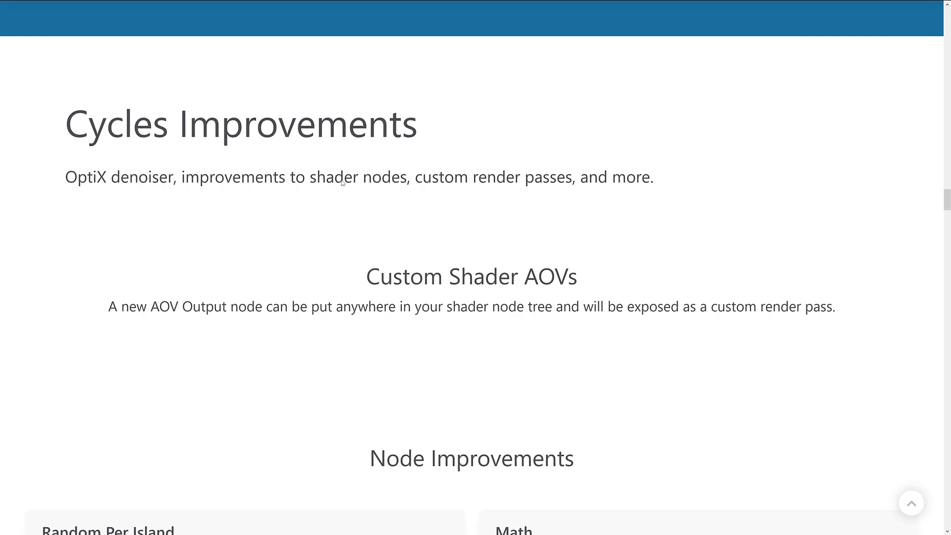
scroll(610, 197, "down", 2)
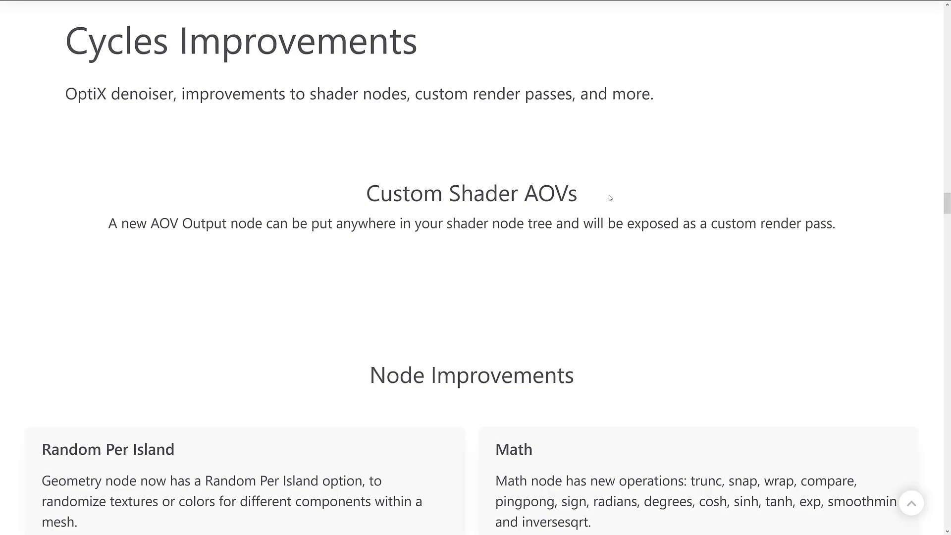
scroll(611, 199, "down", 6)
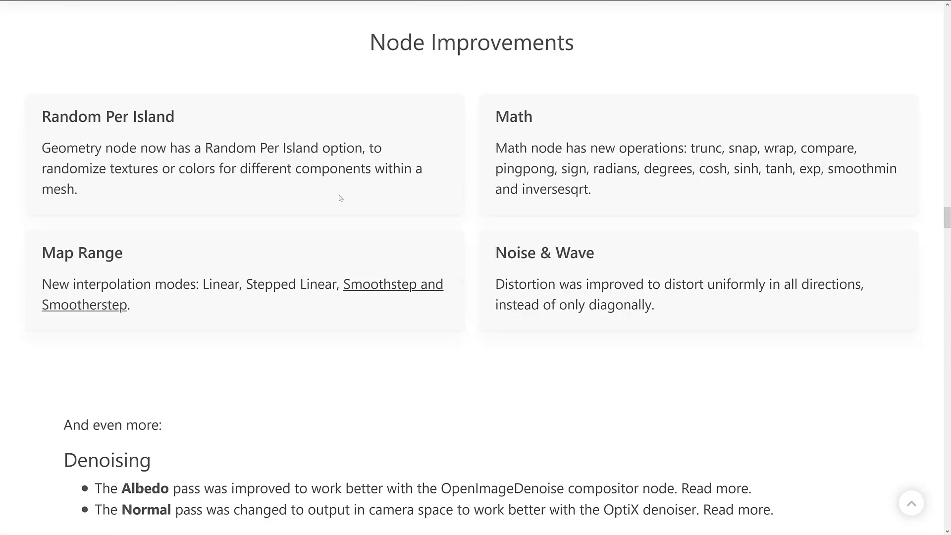
scroll(452, 251, "down", 8)
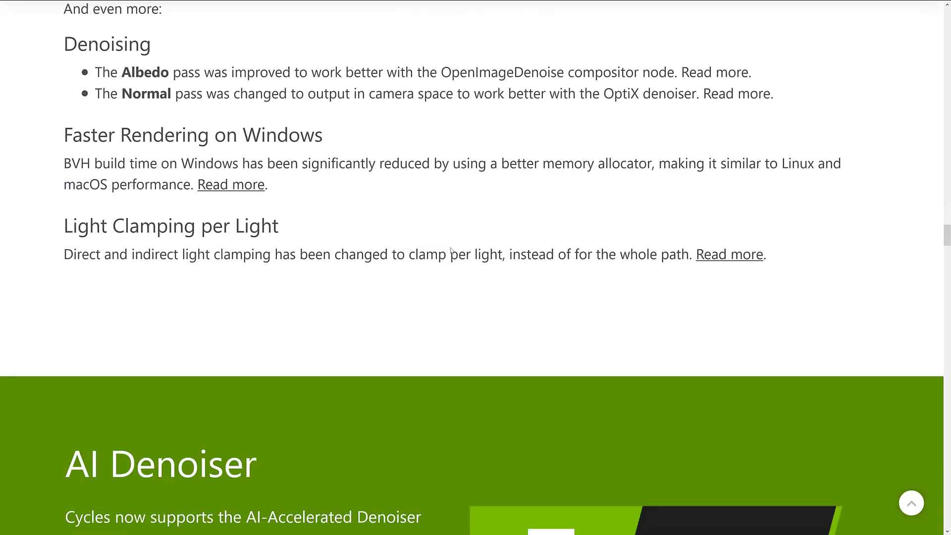
scroll(450, 251, "down", 8)
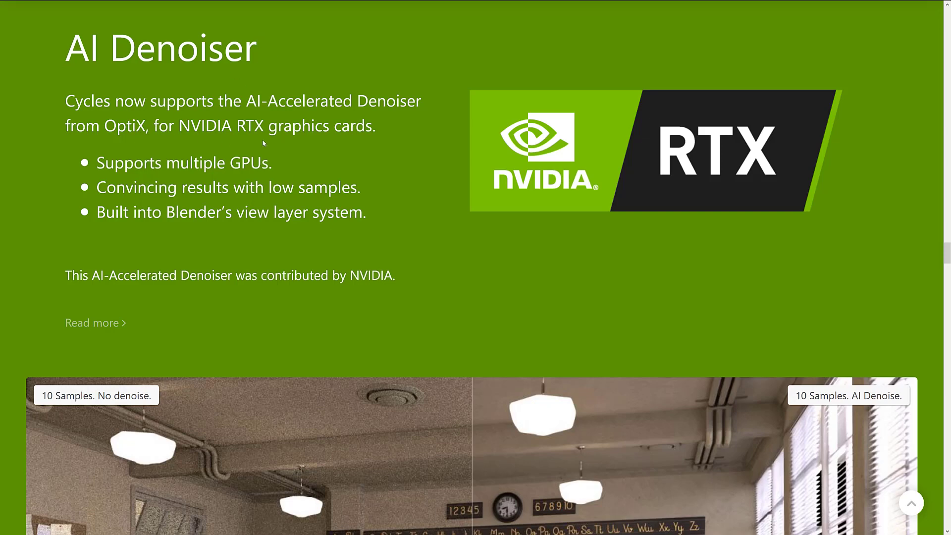
Highlight OptiX and sweep the classroom render slider between noisy and denoised, then continue to EEVEE
double_click(113, 128)
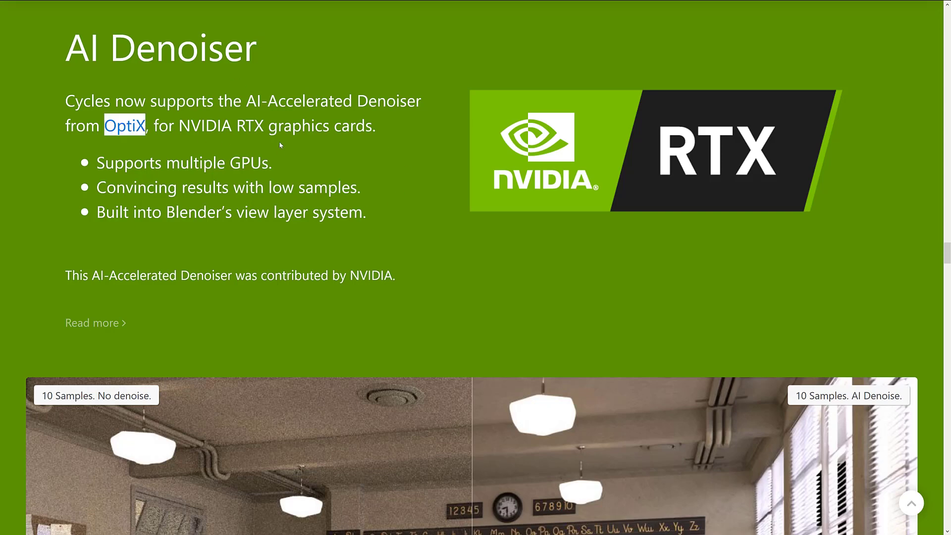
scroll(375, 219, "down", 5)
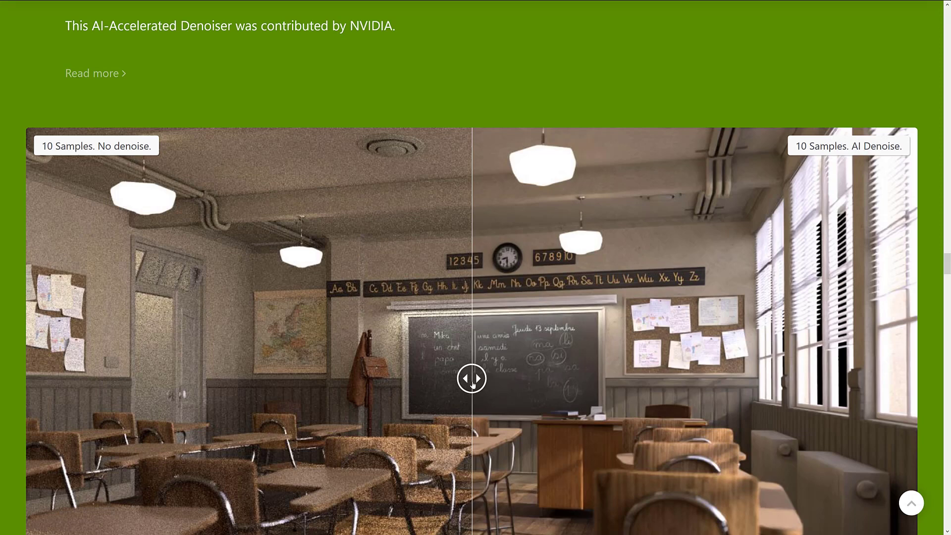
mouse_move(389, 378)
left_mouse_down()
mouse_move(137, 378)
mouse_move(756, 378)
mouse_move(401, 377)
left_mouse_up()
left_click_drag(350, 322, 457, 346)
scroll(372, 283, "down", 6)
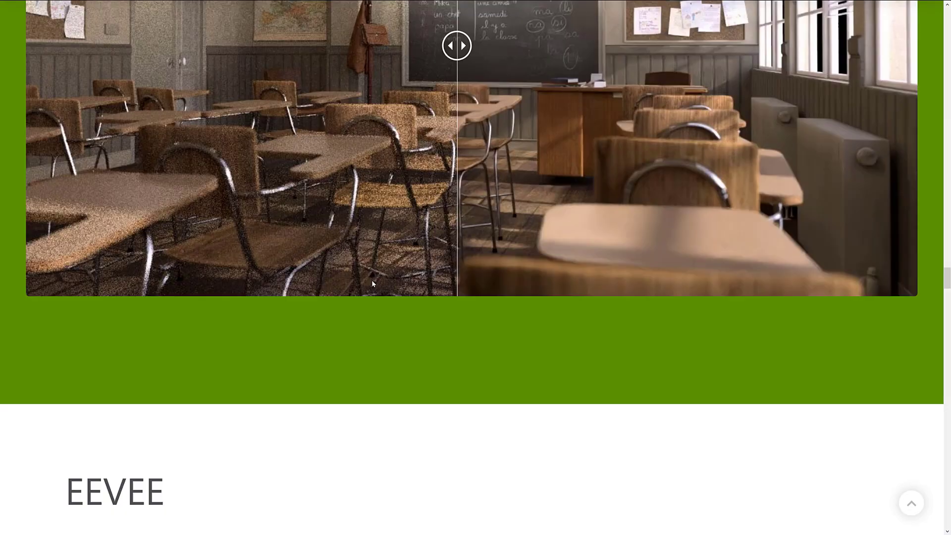
Switch the viewport pass example through Ambient Occlusion, Normal and Mist to Combined, then scroll to Volumetrics + Transparency
scroll(422, 185, "down", 6)
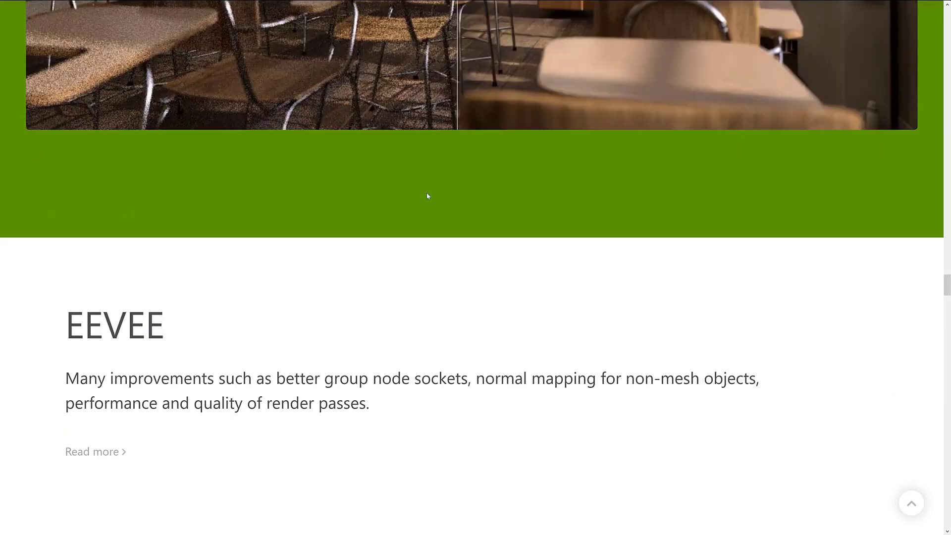
scroll(428, 196, "down", 2)
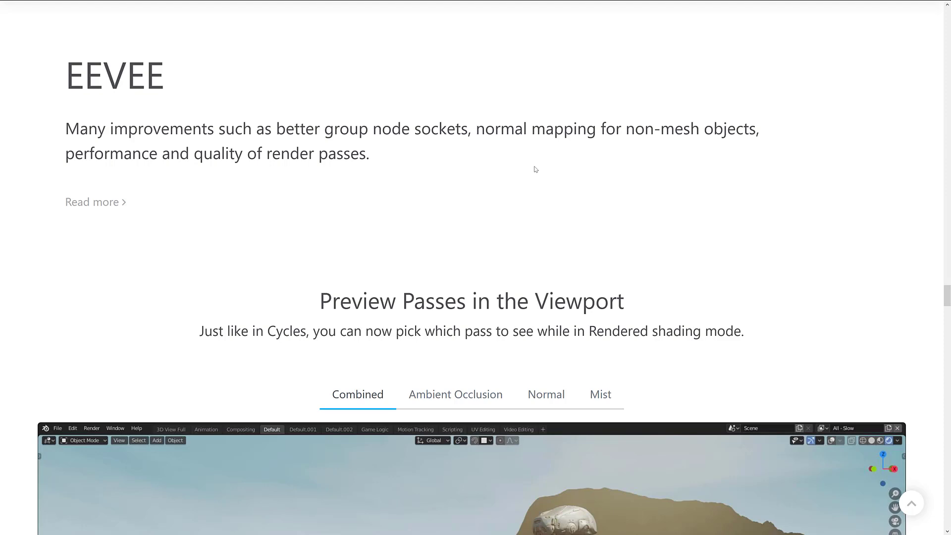
scroll(535, 169, "down", 5)
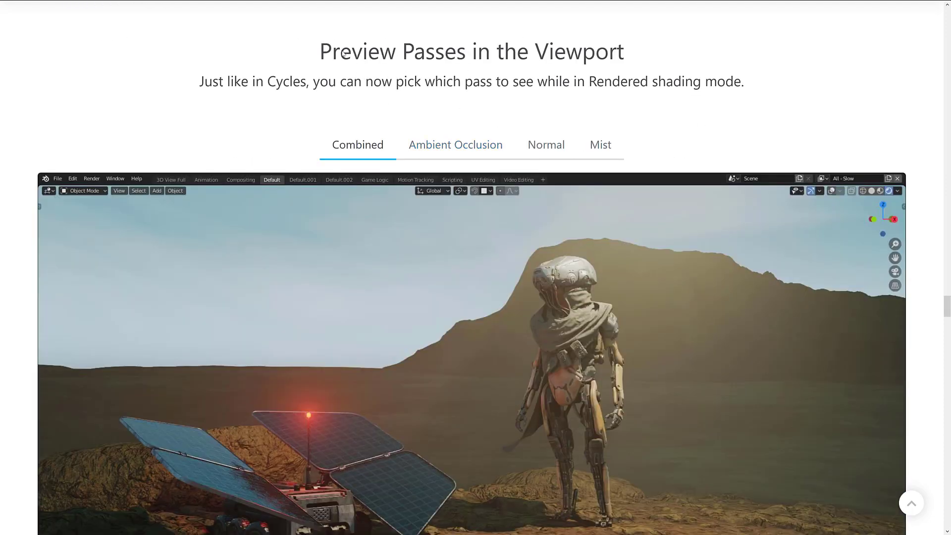
left_click(452, 146)
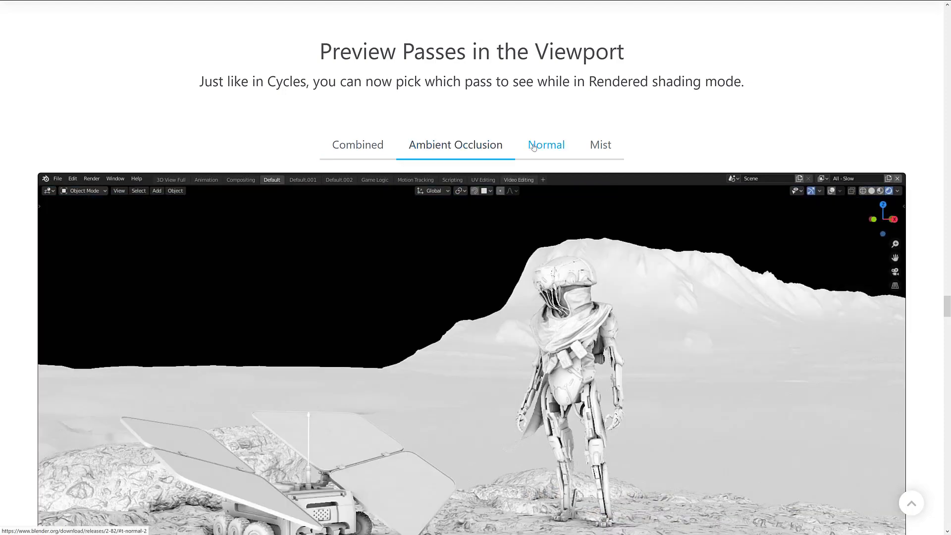
left_click(533, 147)
left_click(598, 146)
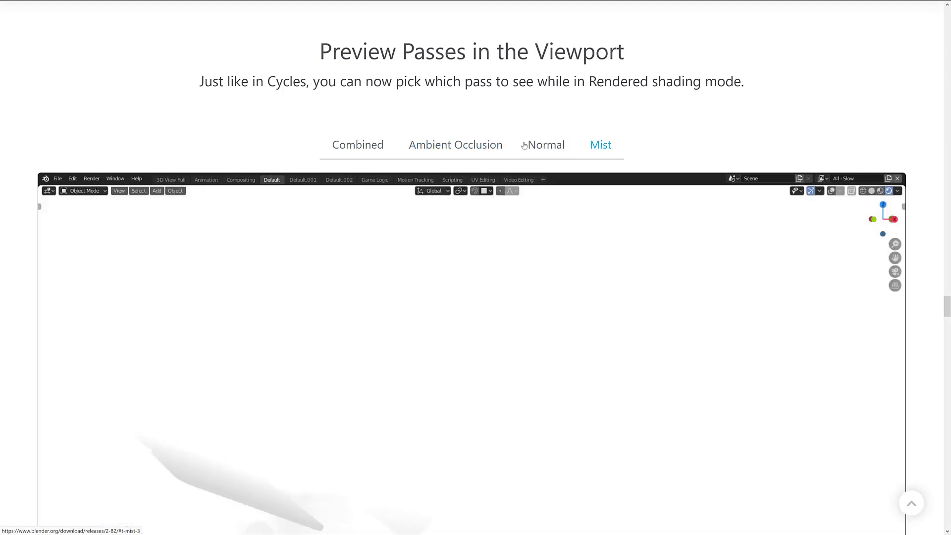
left_click(378, 145)
scroll(498, 146, "down", 3)
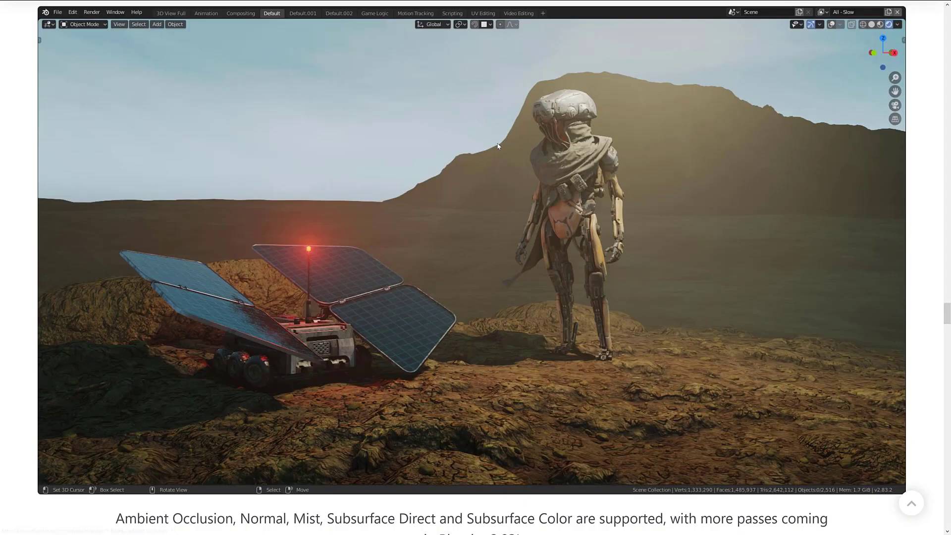
scroll(498, 145, "down", 6)
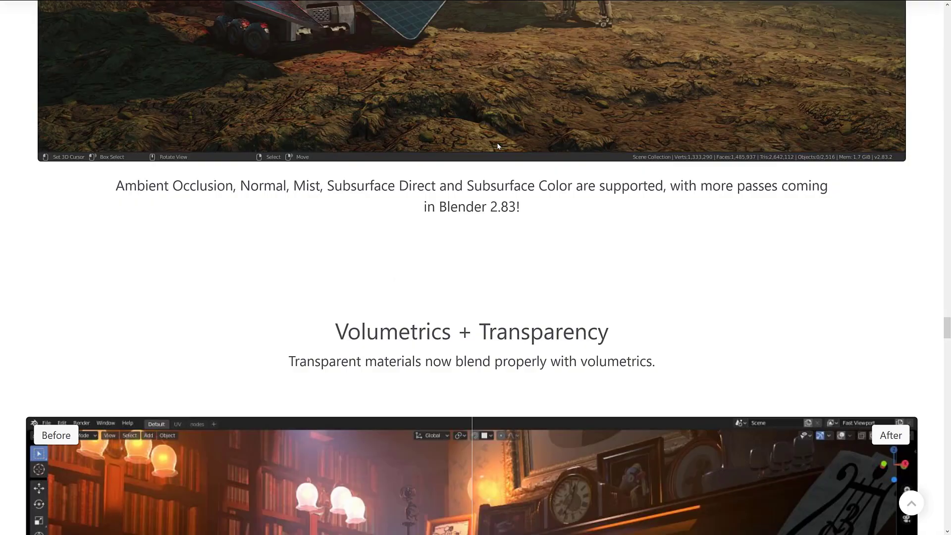
Scroll past the Volumetrics + Transparency before/after image to the Beyond Sculpting section
scroll(498, 145, "down", 2)
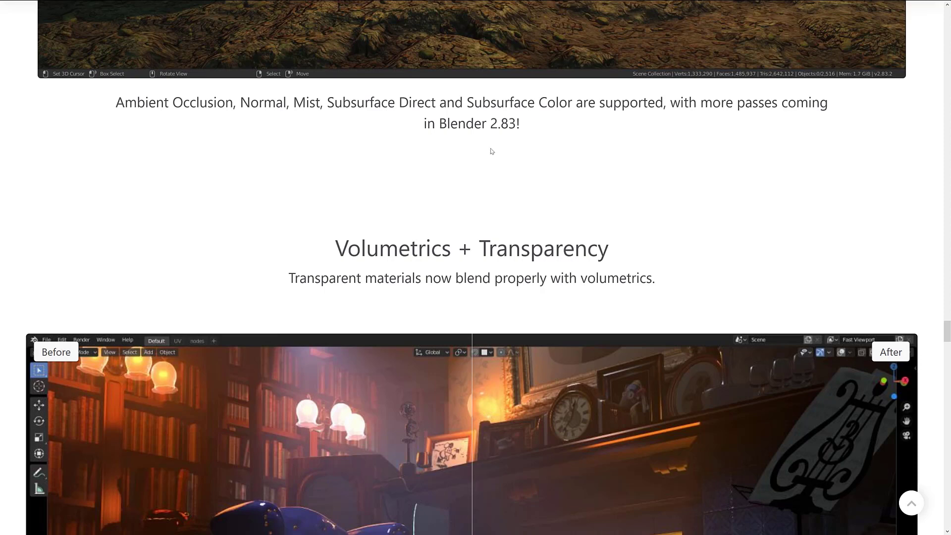
scroll(496, 157, "down", 2)
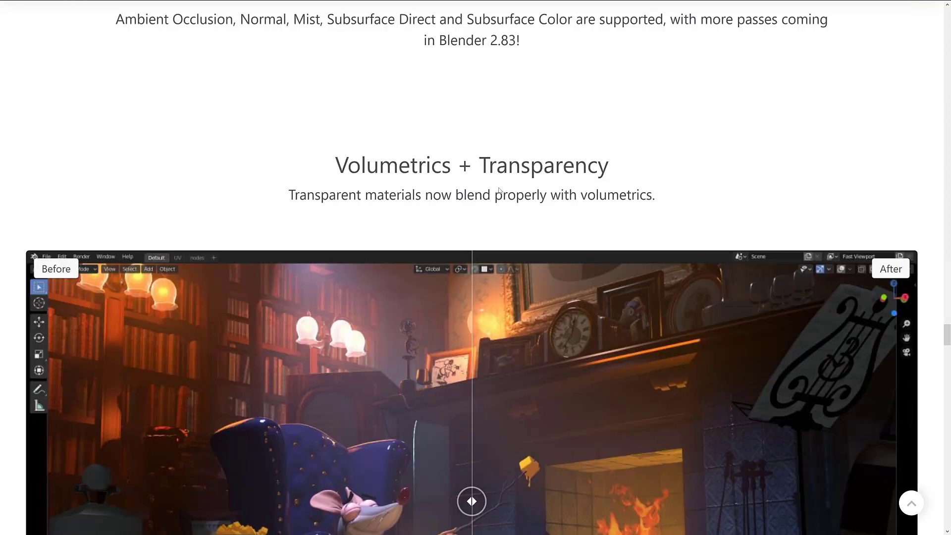
scroll(501, 190, "down", 4)
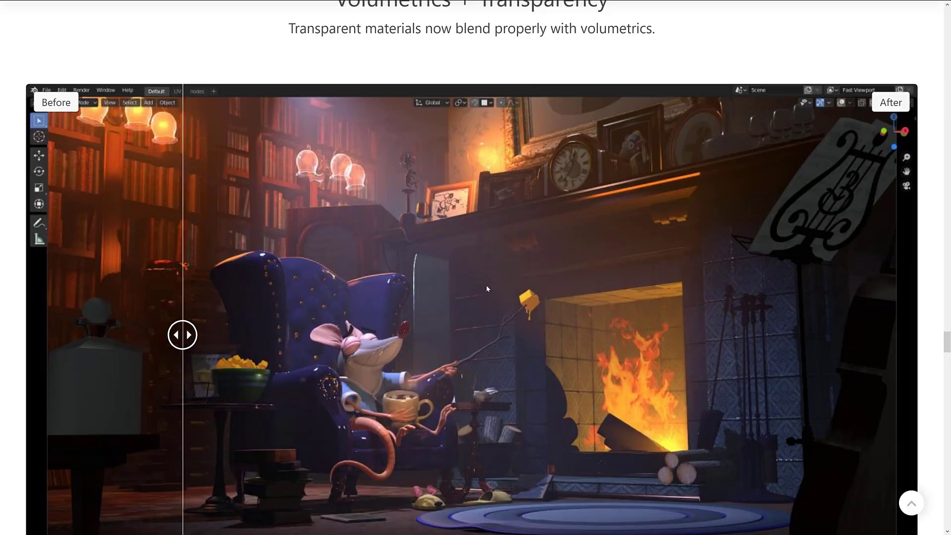
scroll(487, 286, "down", 8)
View the Slide/Relax, Multi-plane Scrape and Brush Dash Ratio brush demo videos in turn
scroll(487, 286, "down", 4)
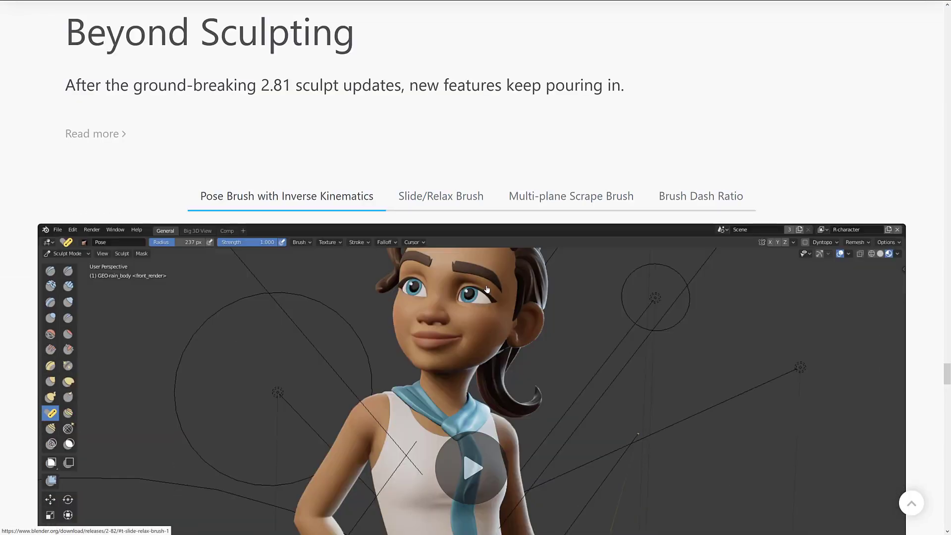
scroll(486, 285, "down", 2)
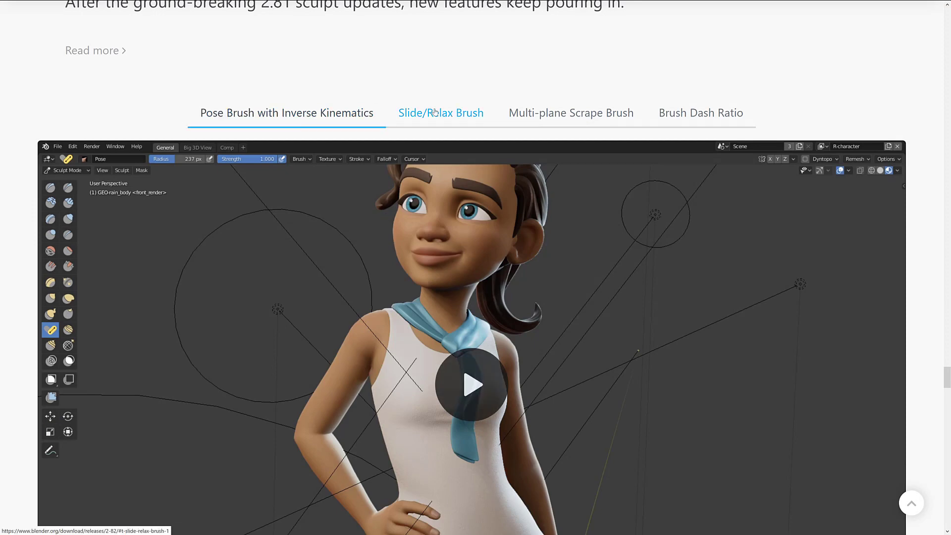
left_click(419, 119)
scroll(491, 196, "down", 2)
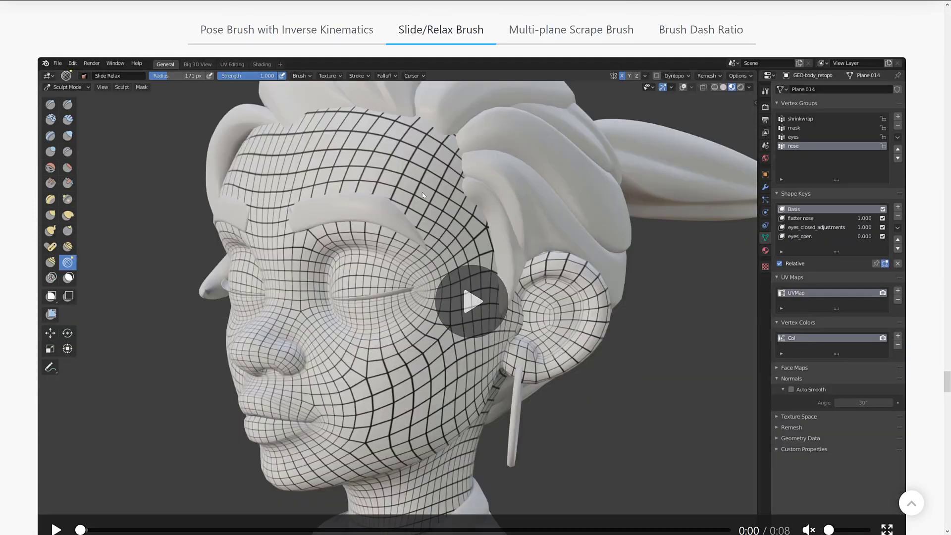
left_click(572, 31)
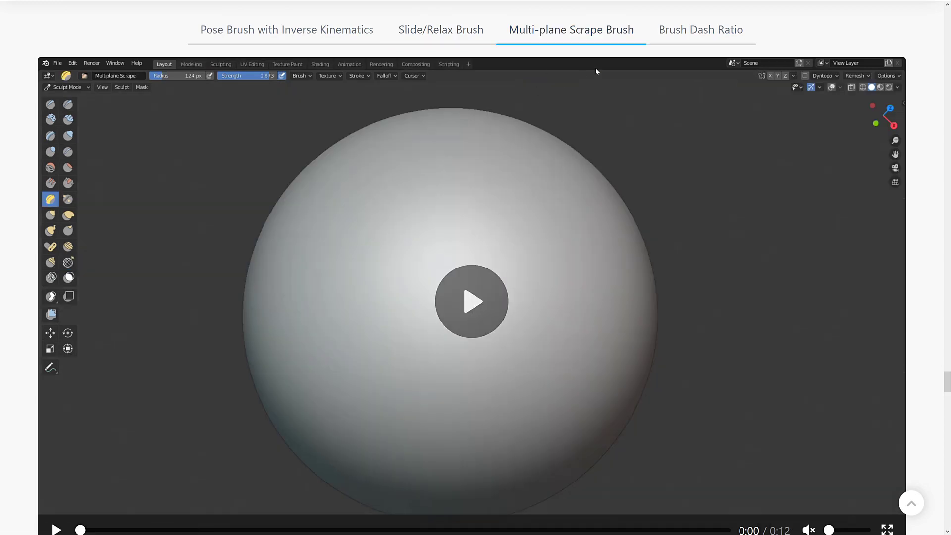
left_click(677, 34)
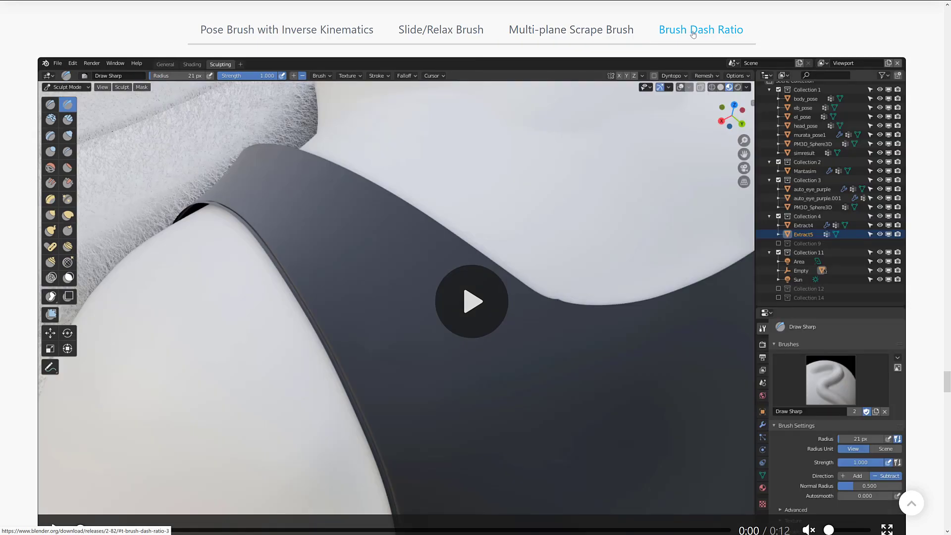
Scroll past the 'Even more' sculpting list down to the Grease Pencil section
scroll(432, 137, "down", 7)
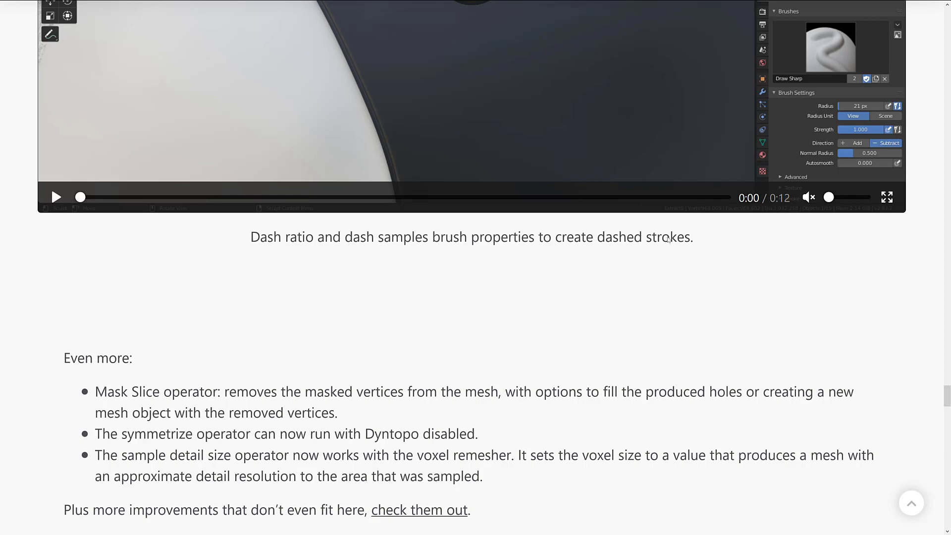
scroll(652, 253, "down", 5)
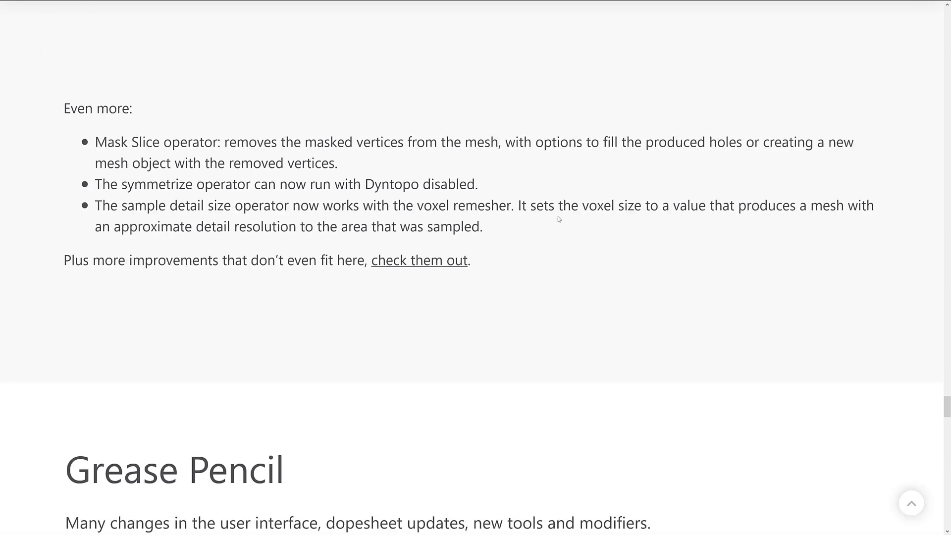
scroll(560, 217, "down", 6)
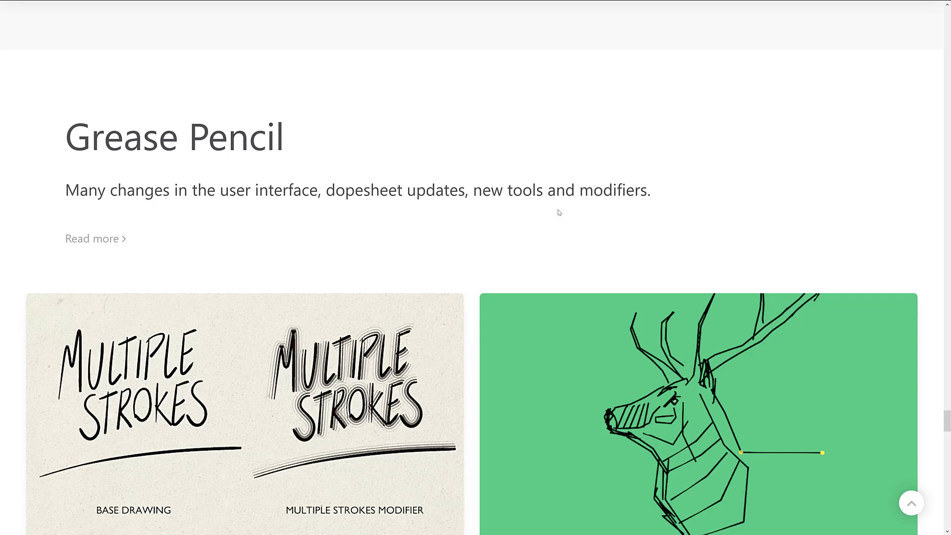
Scroll the Blender 2.82 page past the Grease Pencil tool cards to VFX Reference Platform and Compatibility
scroll(556, 206, "down", 2)
scroll(229, 330, "down", 2)
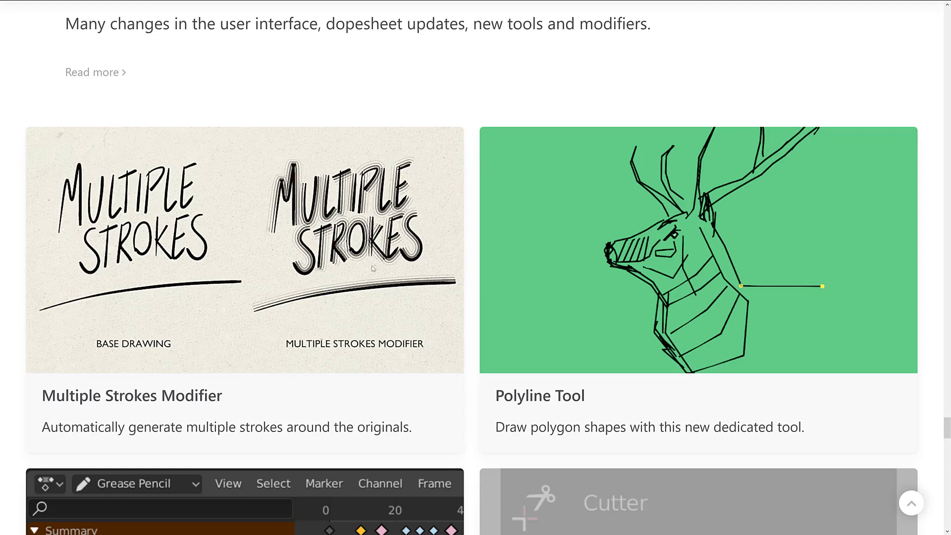
scroll(708, 302, "down", 2)
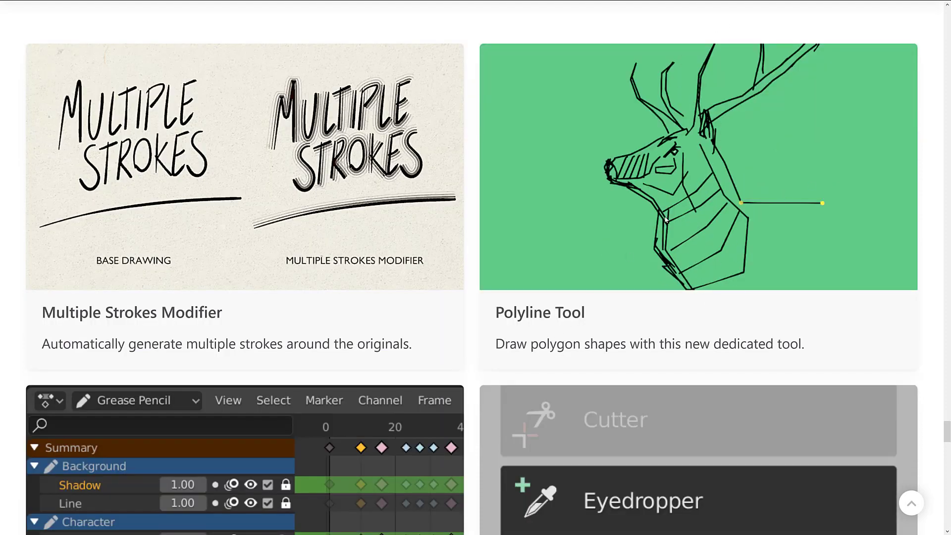
scroll(644, 213, "down", 8)
scroll(607, 202, "down", 6)
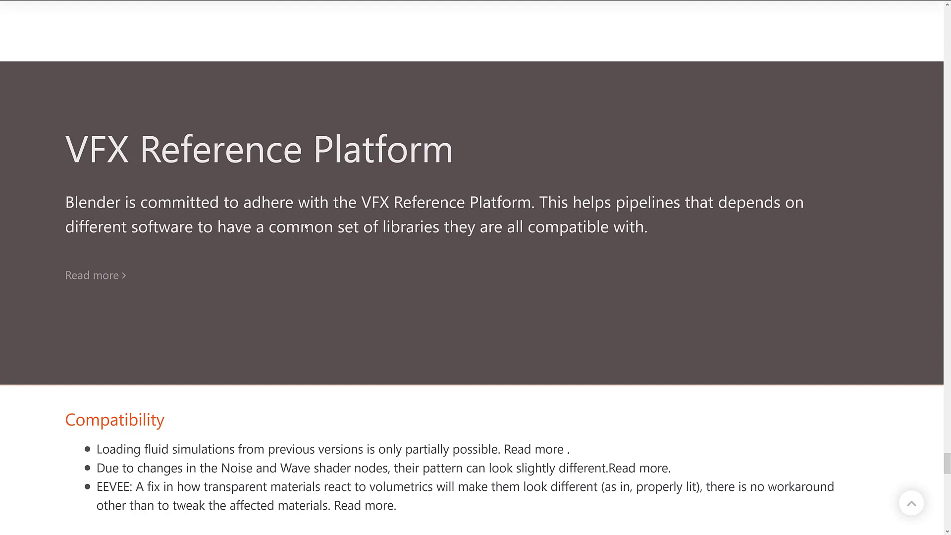
Scroll to the page's end, through But Wait! There's More to Stay up-to-date
scroll(299, 221, "down", 3)
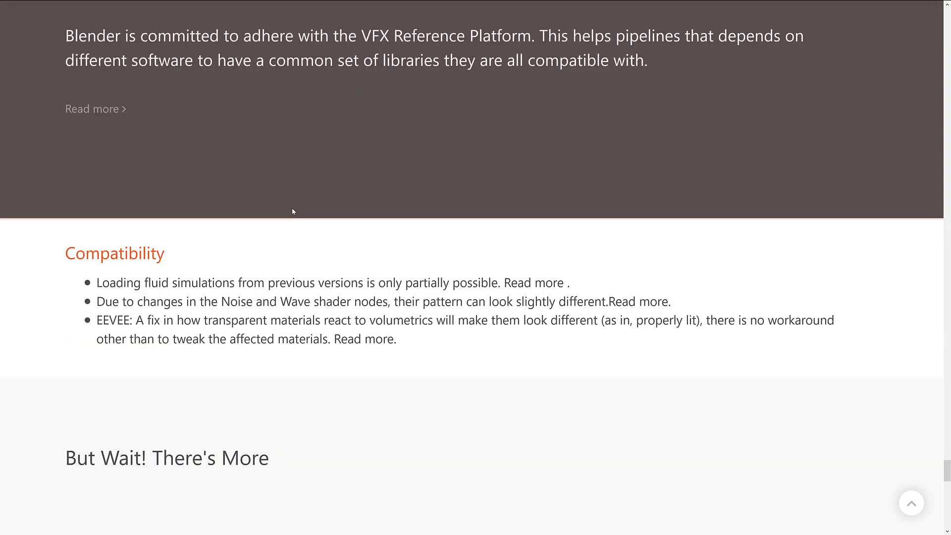
scroll(293, 211, "down", 3)
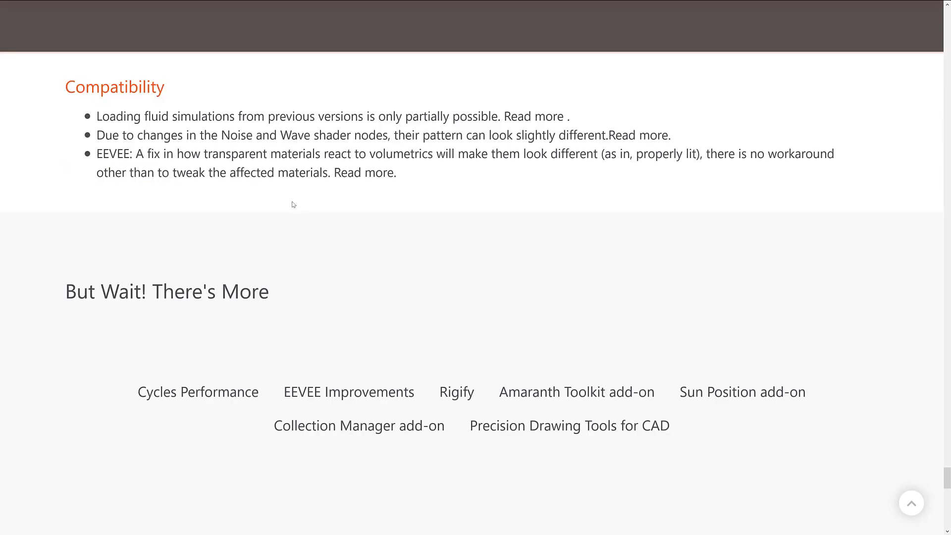
scroll(293, 205, "down", 3)
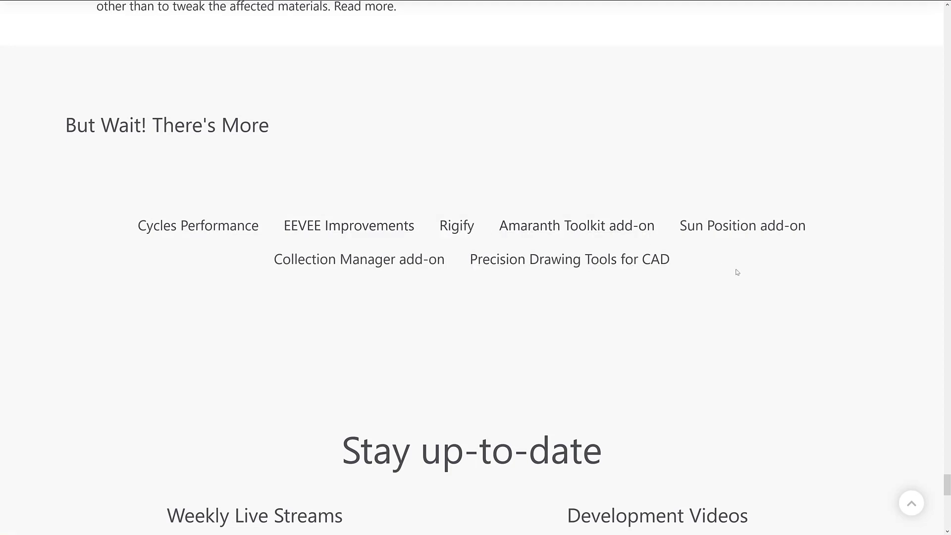
scroll(733, 268, "down", 2)
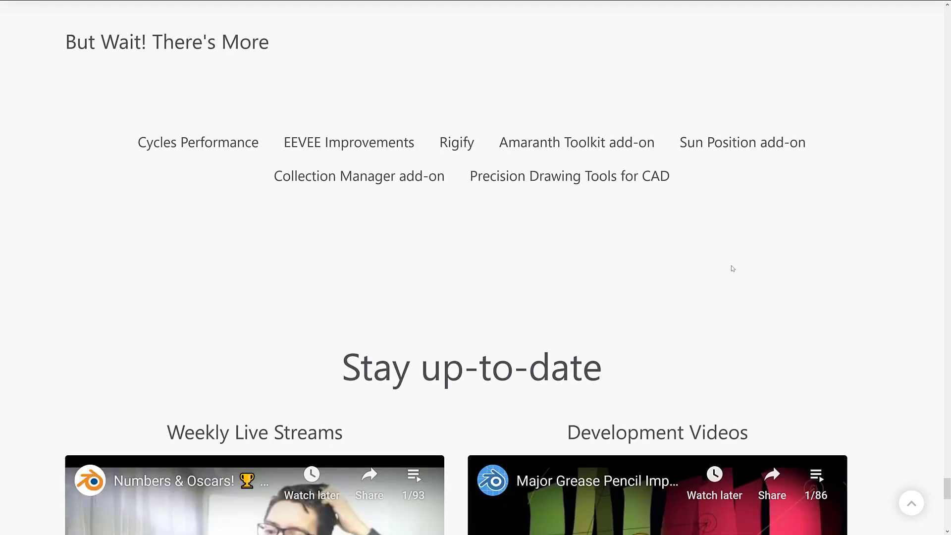
Scroll back up to Physics Reborn, showing the Internal Cloth Springs demo video
scroll(725, 265, "up", 6)
scroll(660, 355, "up", 10)
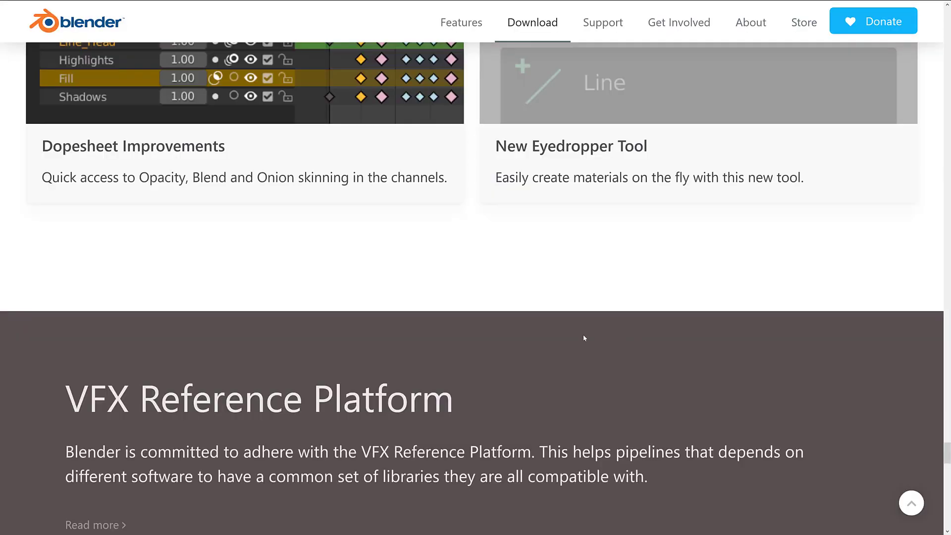
scroll(572, 325, "up", 15)
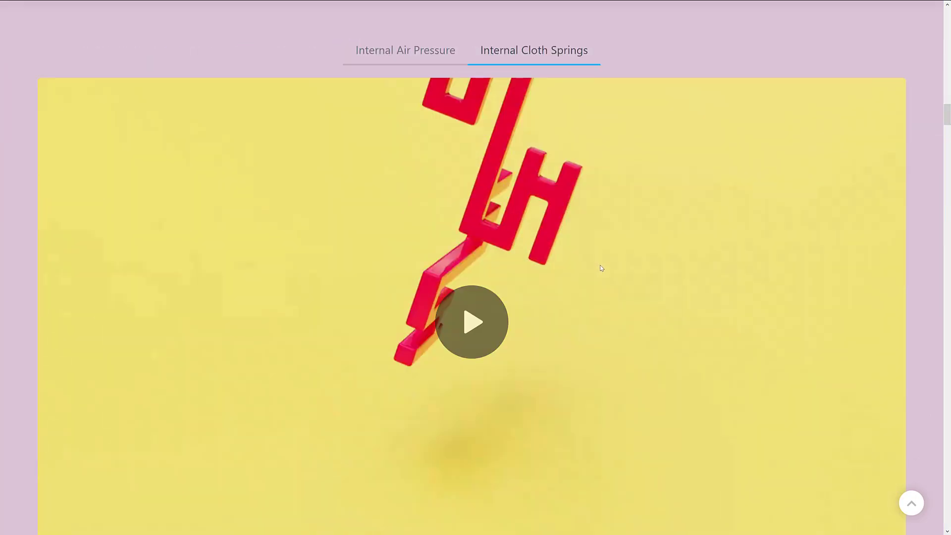
scroll(601, 268, "down", 5)
scroll(601, 268, "down", 10)
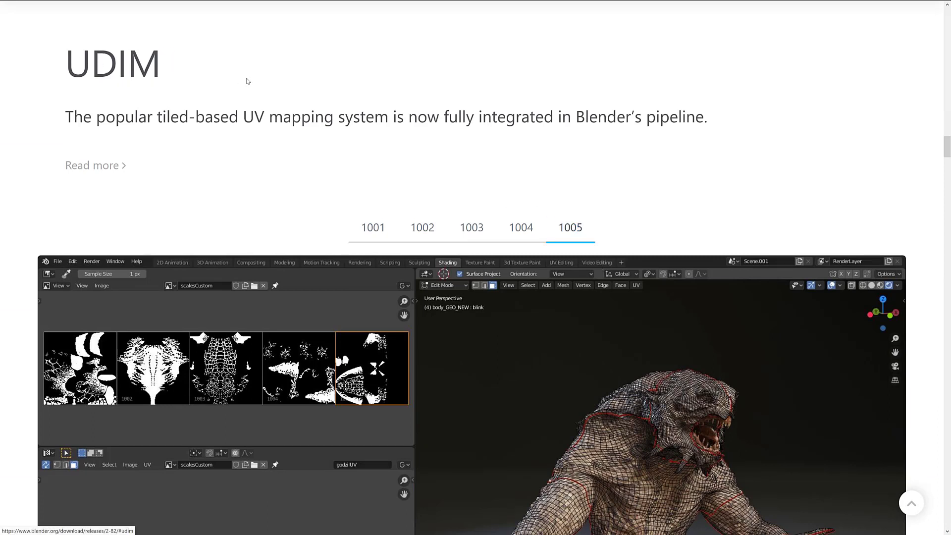
Scroll past Improved Cloth Simulations, select the UDIM heading, and bring the 1005 tile example into view
double_click(248, 80)
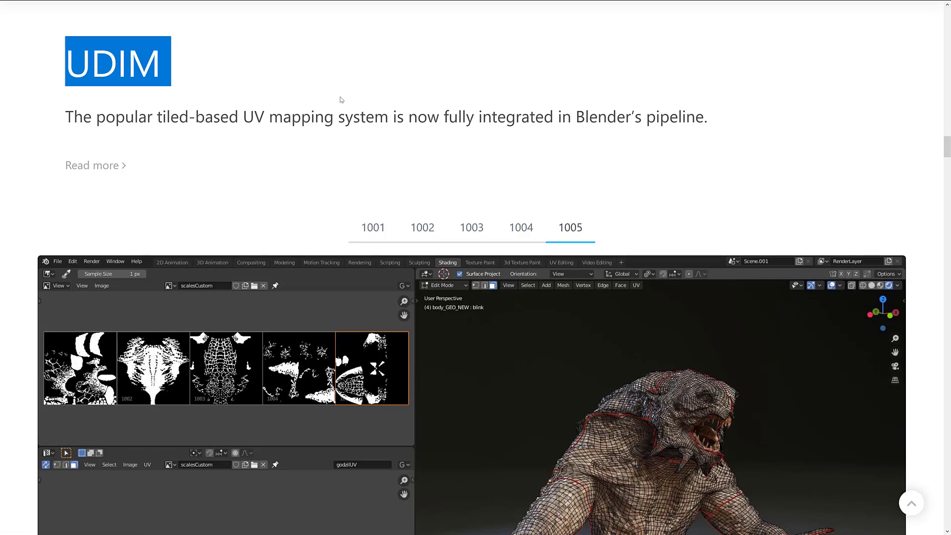
scroll(540, 177, "down", 3)
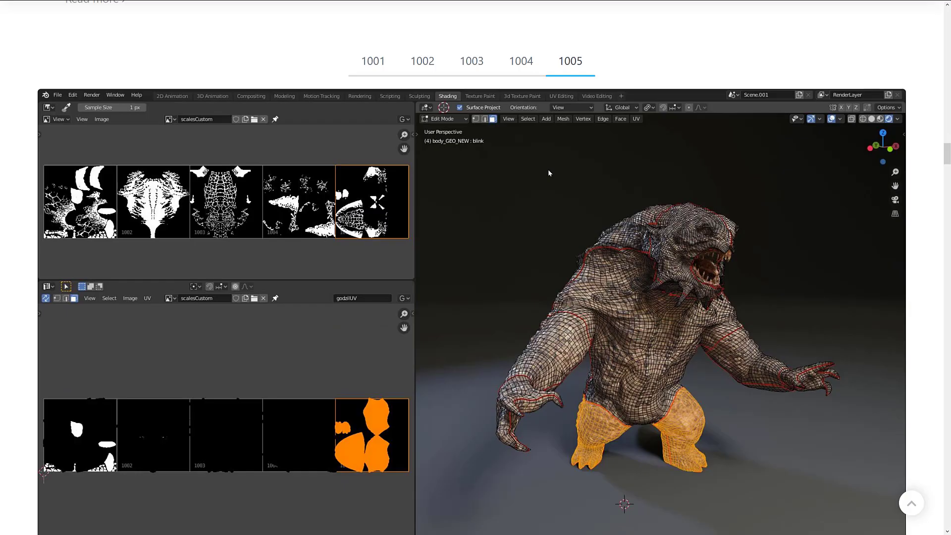